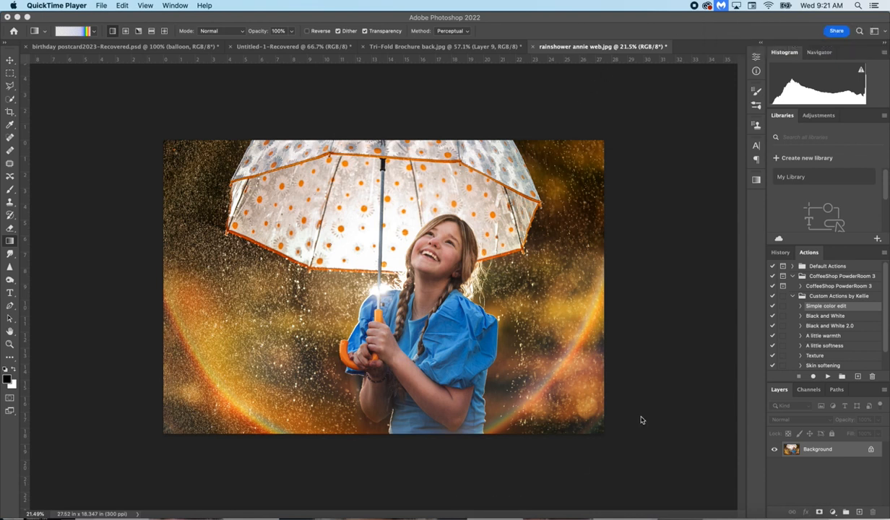
Step: Add a Gradient fill layer above the photo's Background layer and open its gradient for editing
click(833, 511)
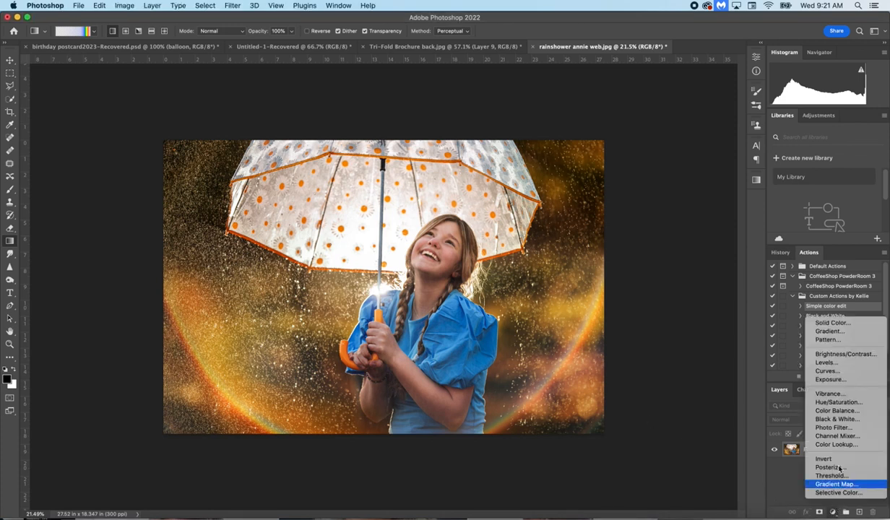
click(837, 332)
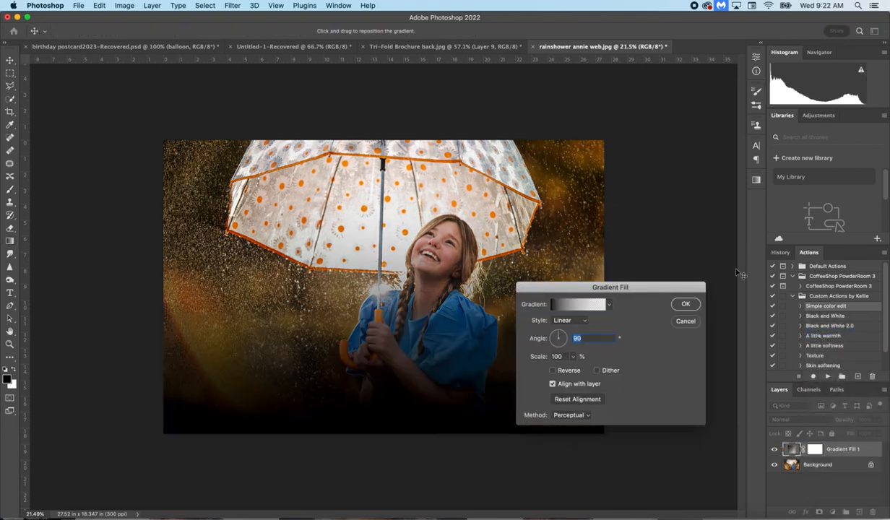
click(566, 307)
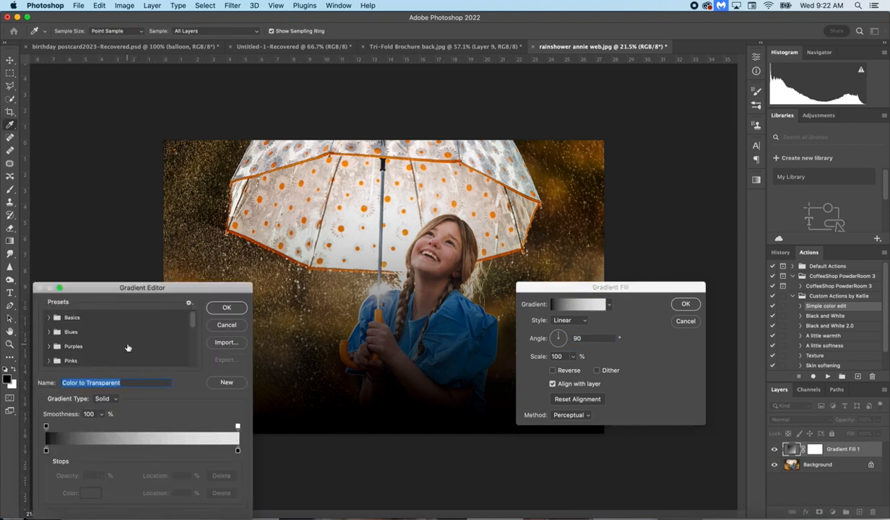
Step: Try the Russell's Rainbow preset from the Special Effects group of the Legacy Gradients
scroll(128, 348, down, 5)
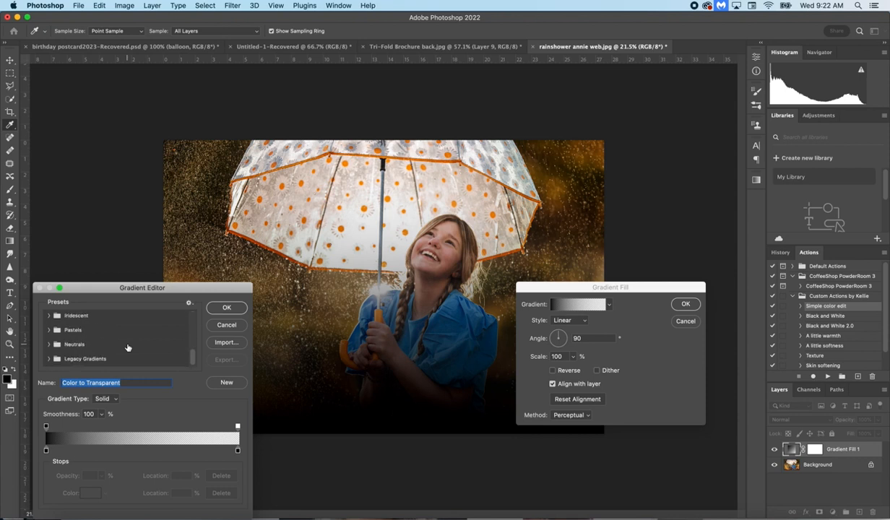
click(91, 361)
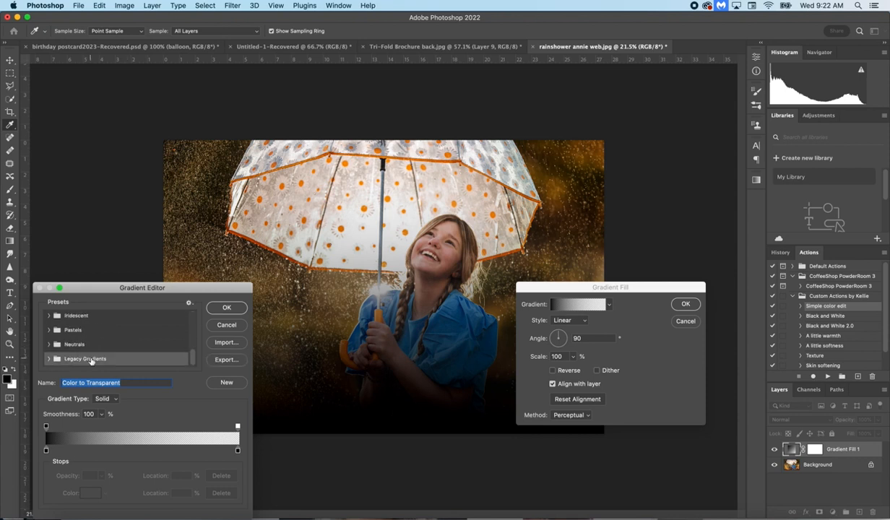
click(48, 358)
scroll(121, 333, down, 2)
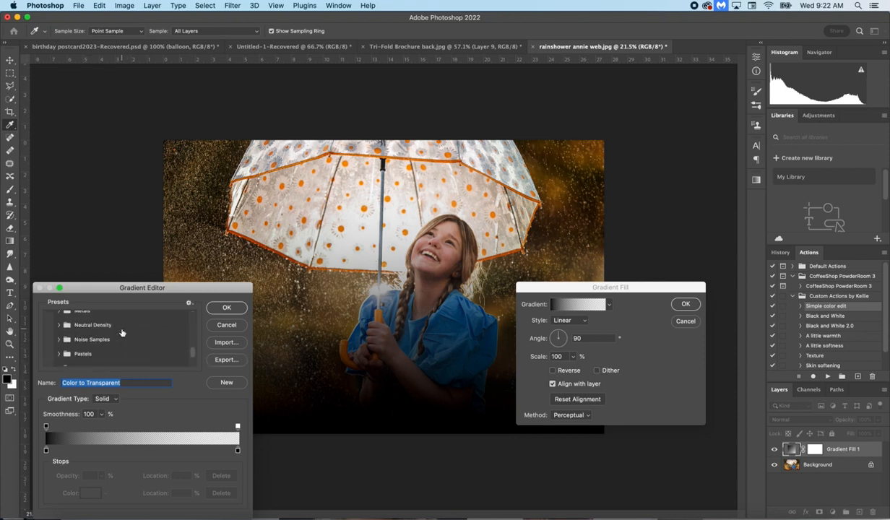
scroll(121, 333, down, 3)
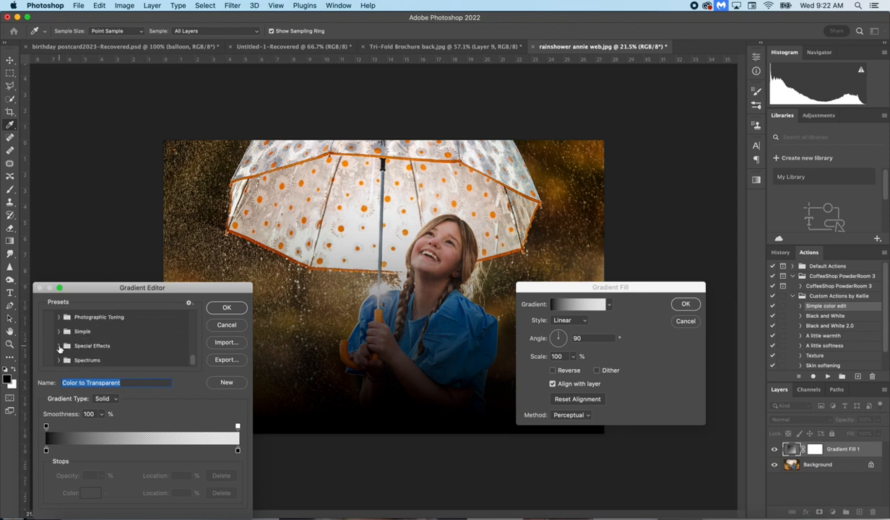
click(58, 346)
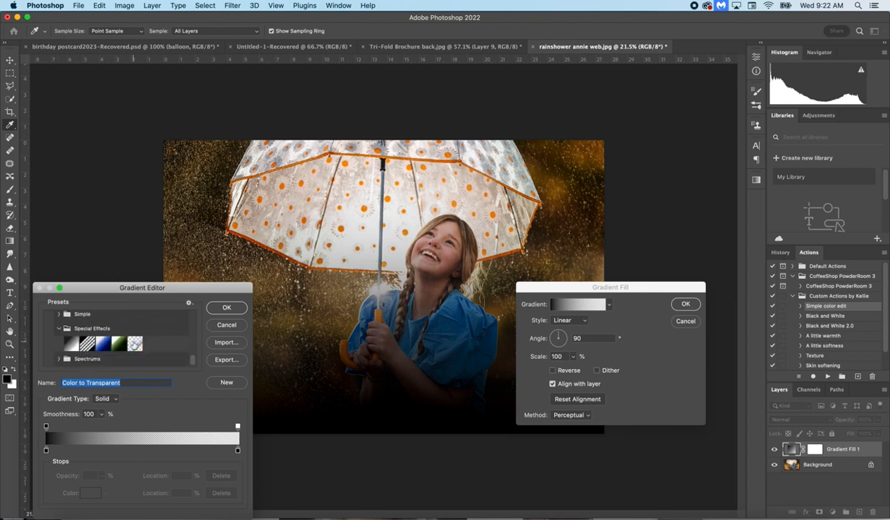
click(134, 345)
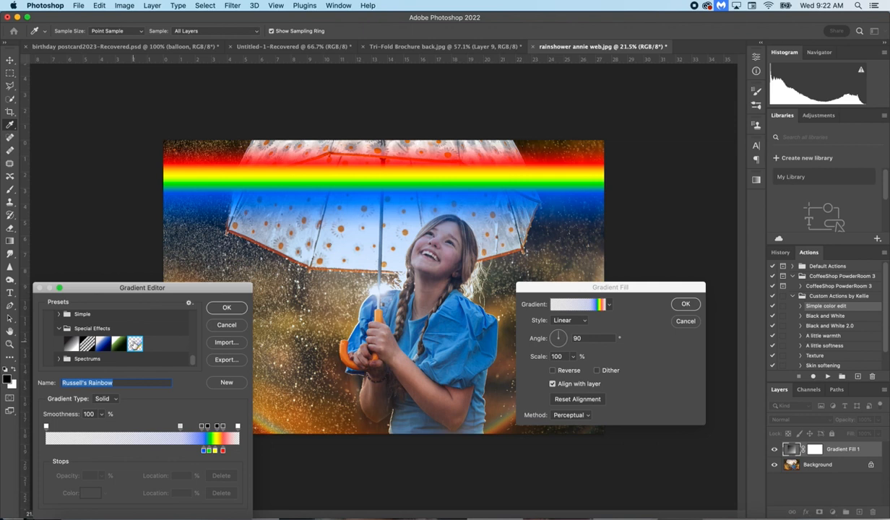
Step: Apply the Foreground to Background preset from the Basics gradients as the base for a custom gradient
scroll(134, 344, up, 10)
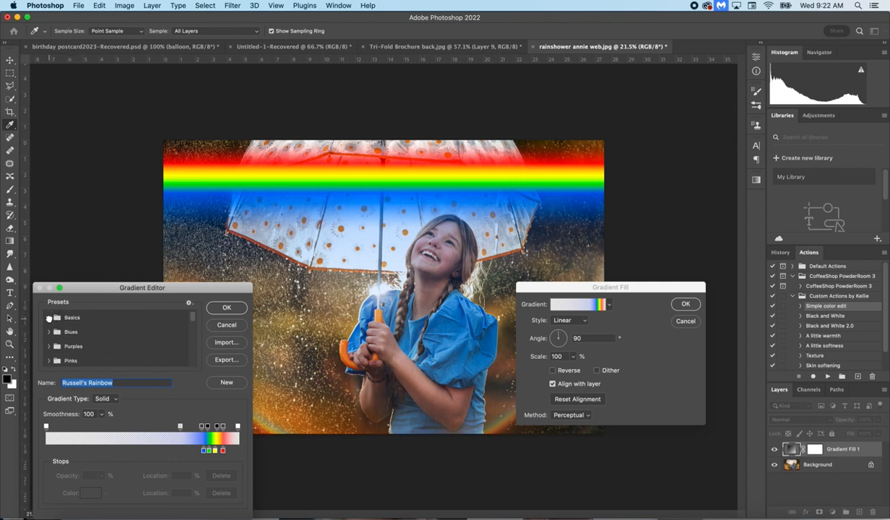
click(49, 317)
click(63, 331)
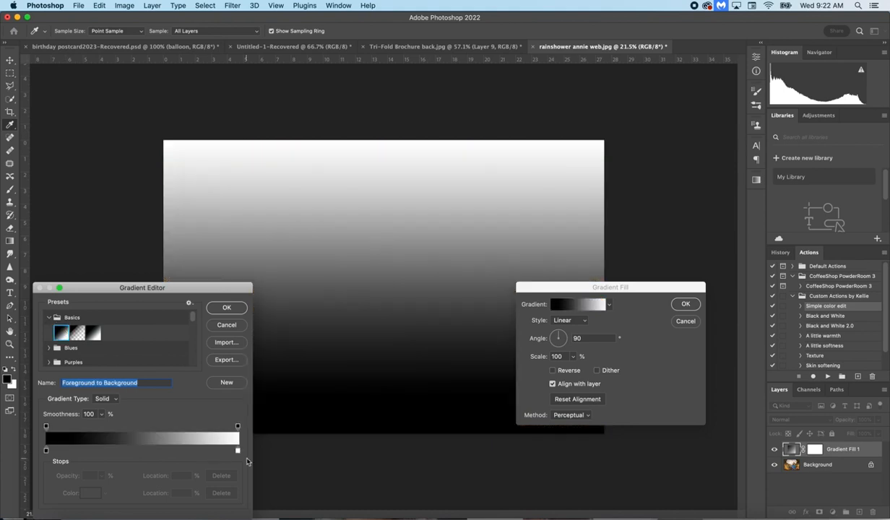
click(77, 333)
click(93, 332)
click(77, 333)
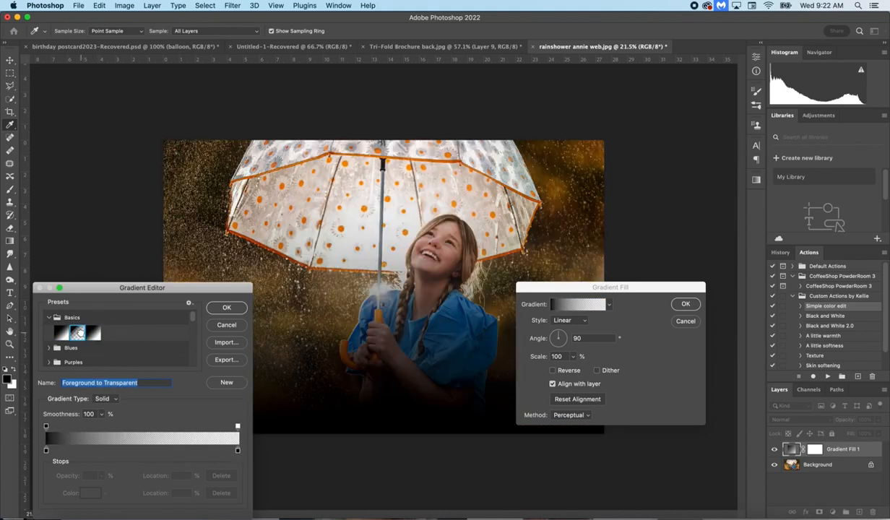
click(61, 333)
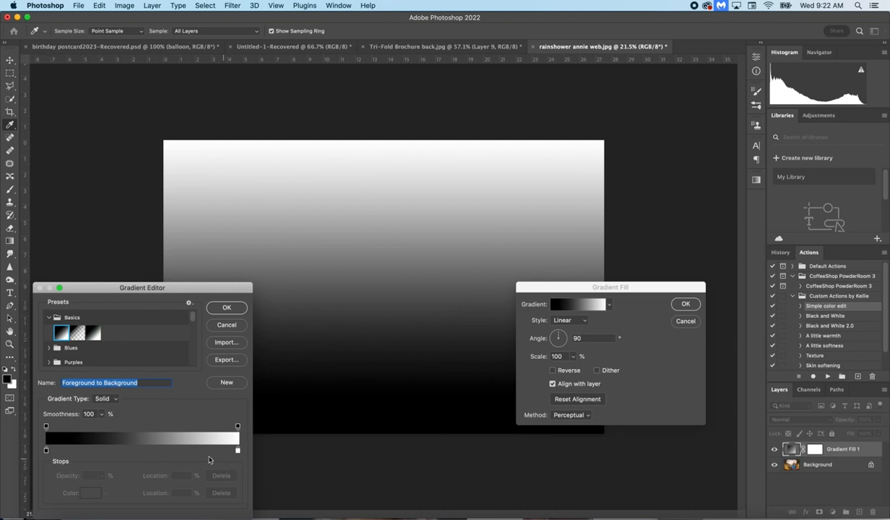
Step: Set the color stop at 0% of the gradient to red, f02323
click(47, 452)
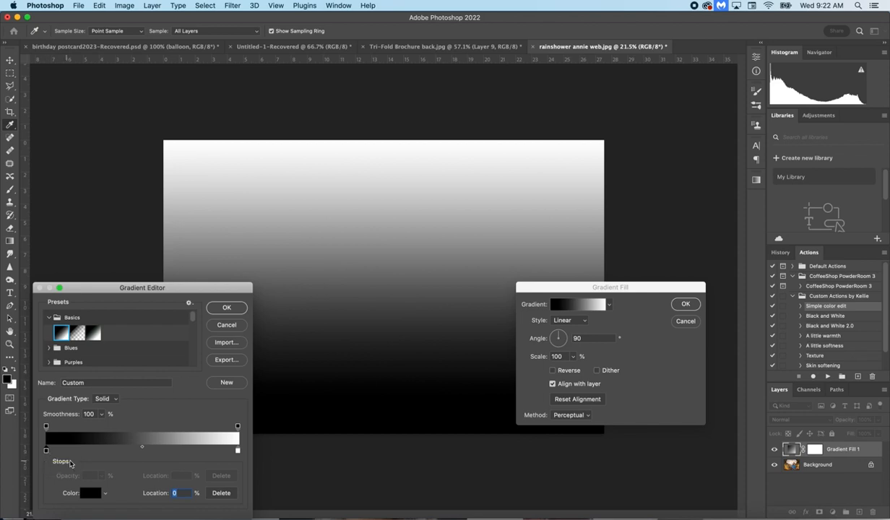
click(88, 494)
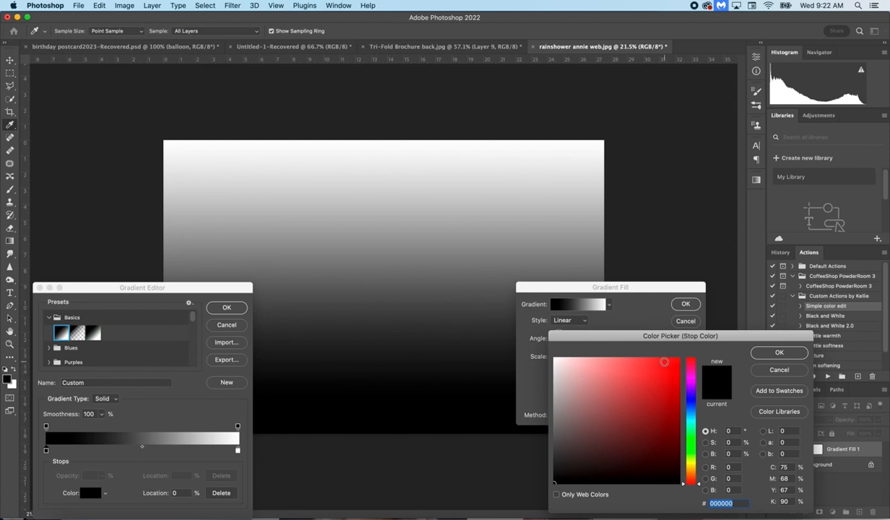
click(660, 364)
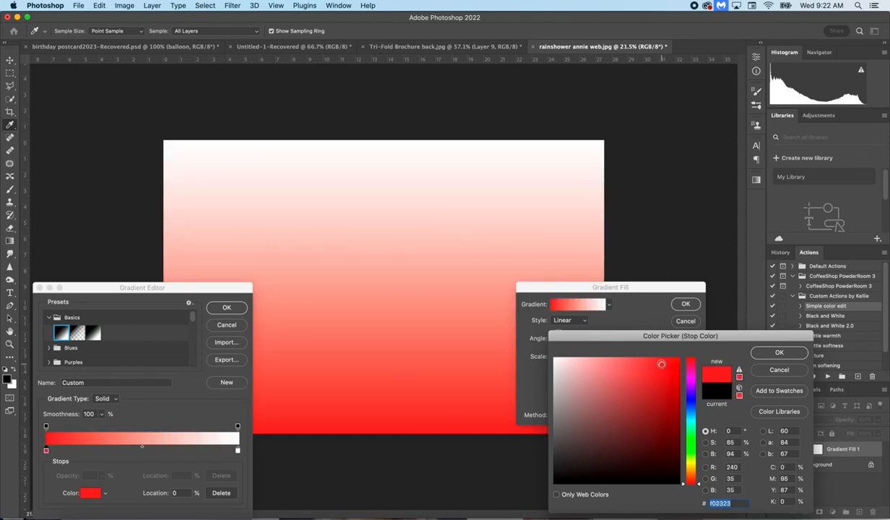
click(780, 354)
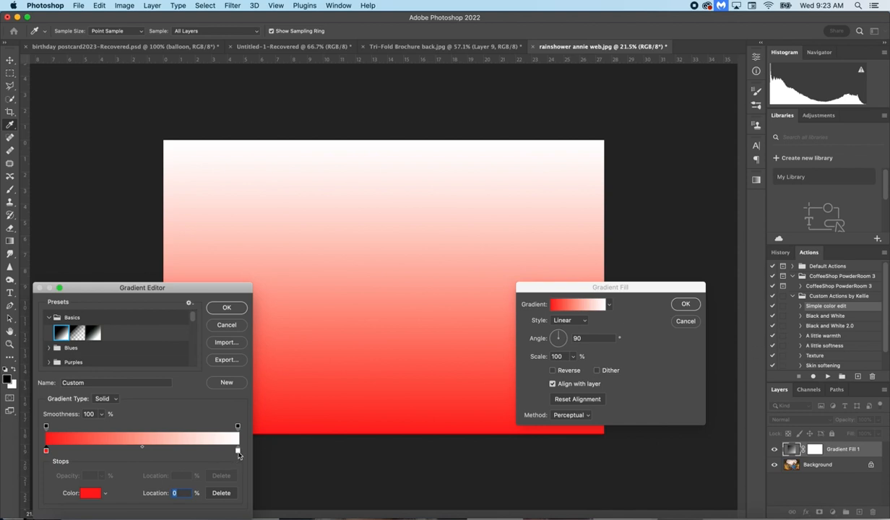
Step: Set the color stop at 100% of the gradient to purple, a654d0
click(237, 453)
click(85, 493)
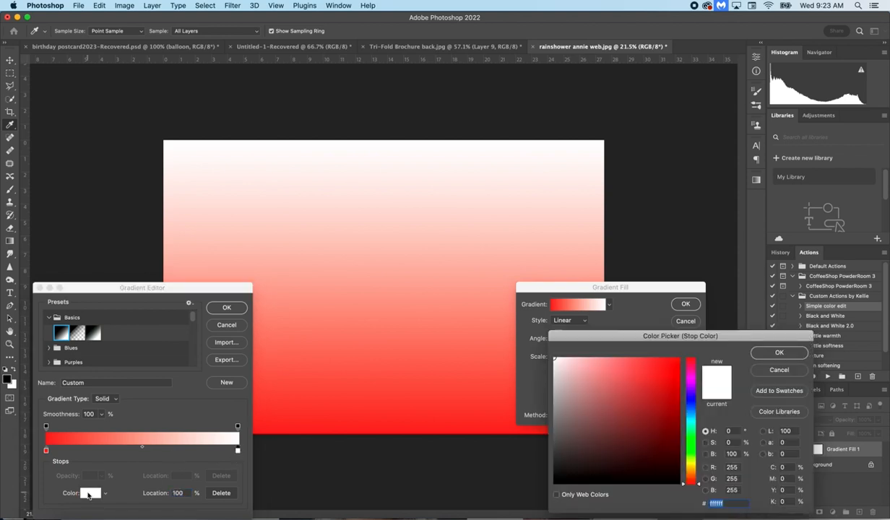
click(691, 386)
click(640, 385)
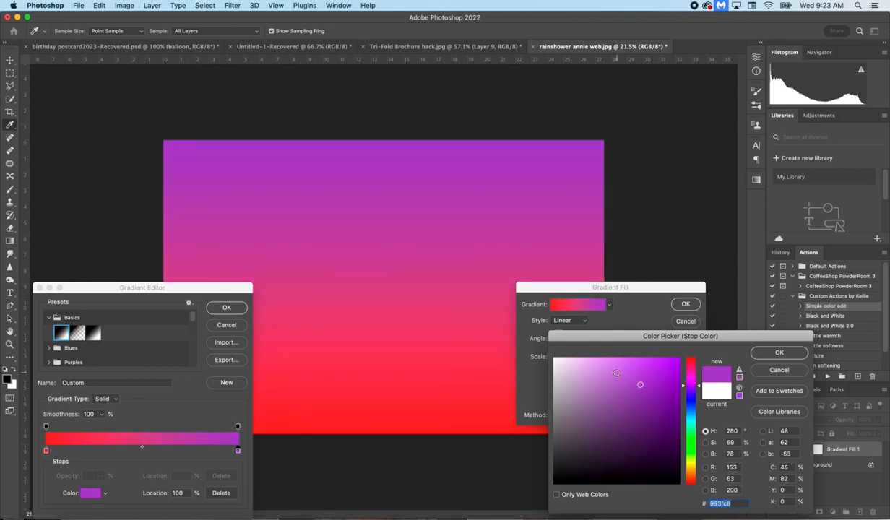
click(616, 372)
click(627, 400)
click(628, 381)
click(779, 351)
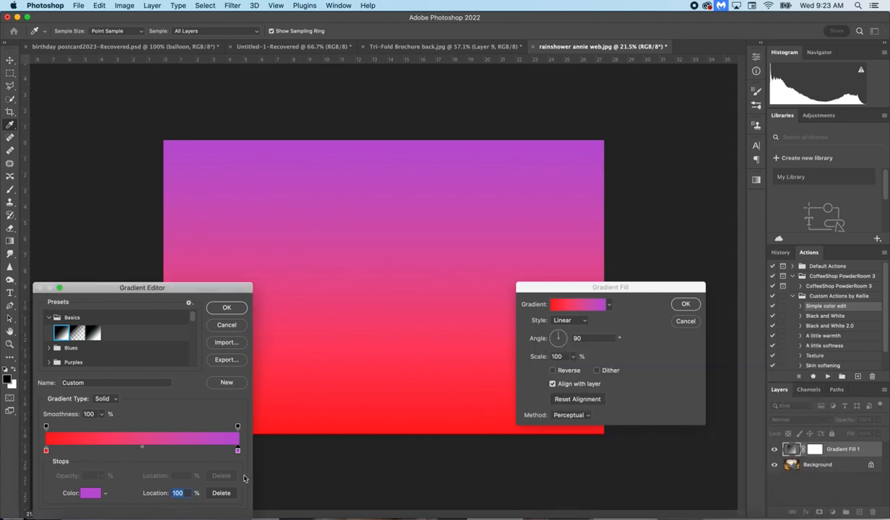
Step: Add a color stop at 17% of the gradient and make it orange
click(80, 450)
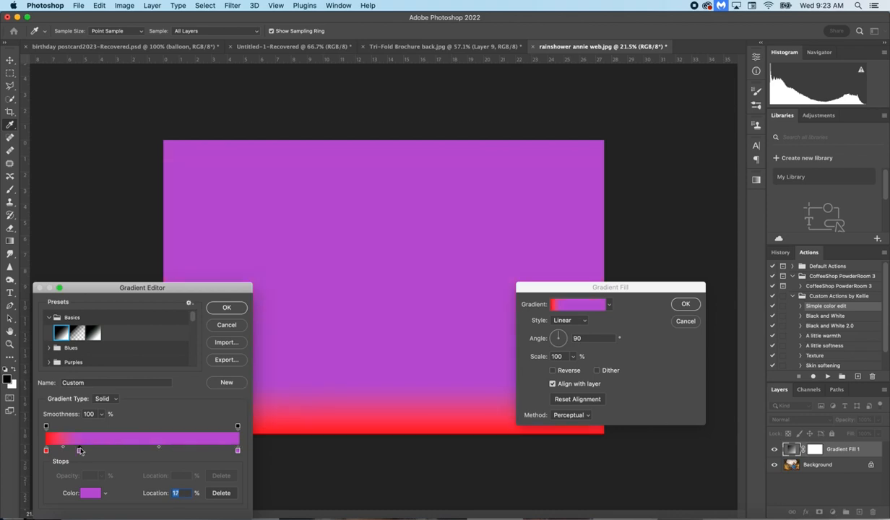
click(88, 492)
click(691, 473)
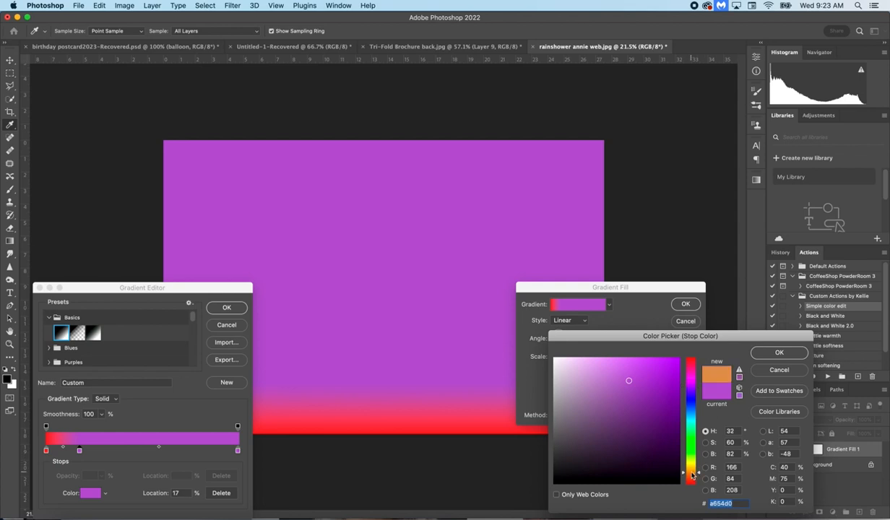
click(691, 477)
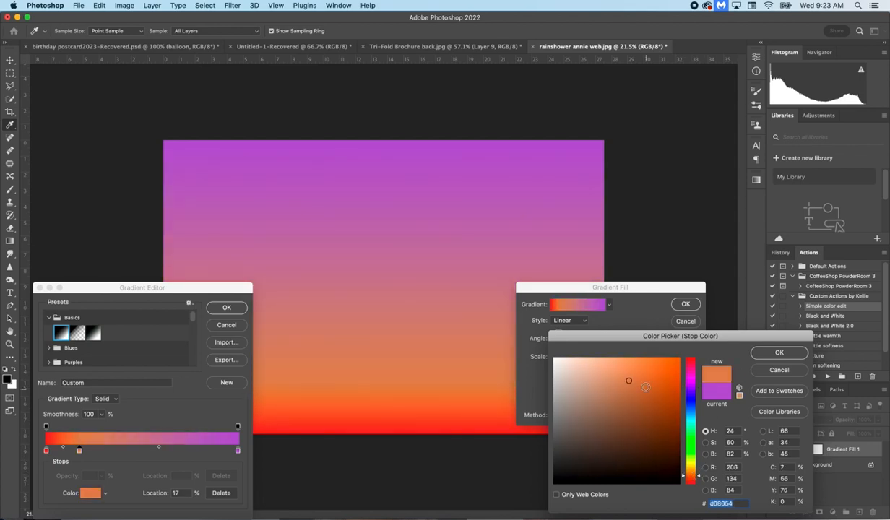
click(788, 352)
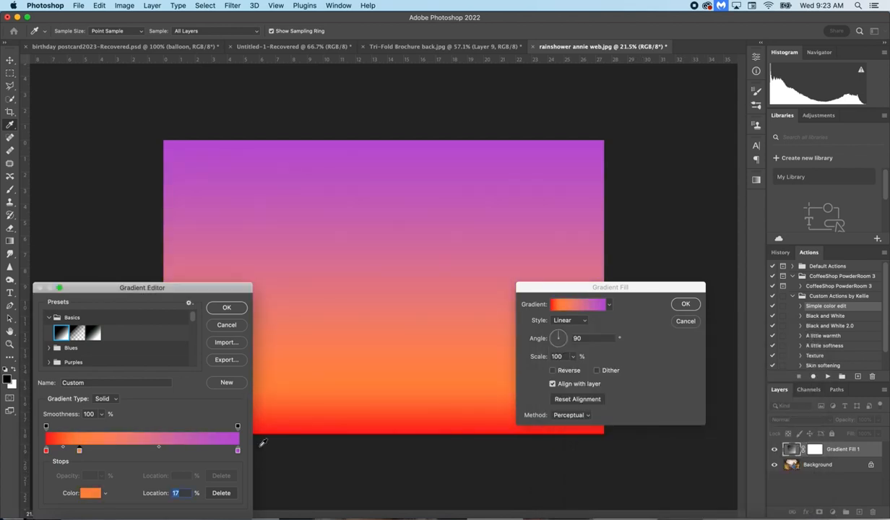
Step: Add a color stop at 34% of the gradient and set it to yellow, e9d047
click(113, 450)
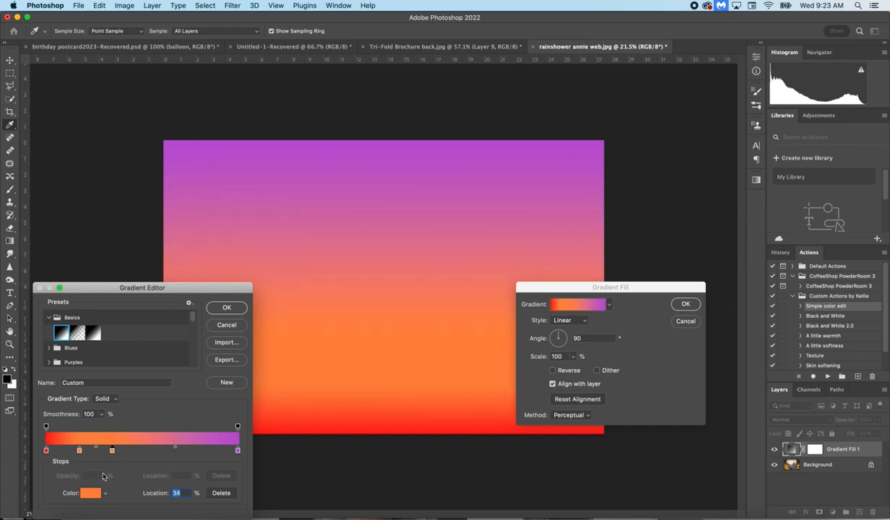
click(90, 493)
drag(692, 455, 691, 466)
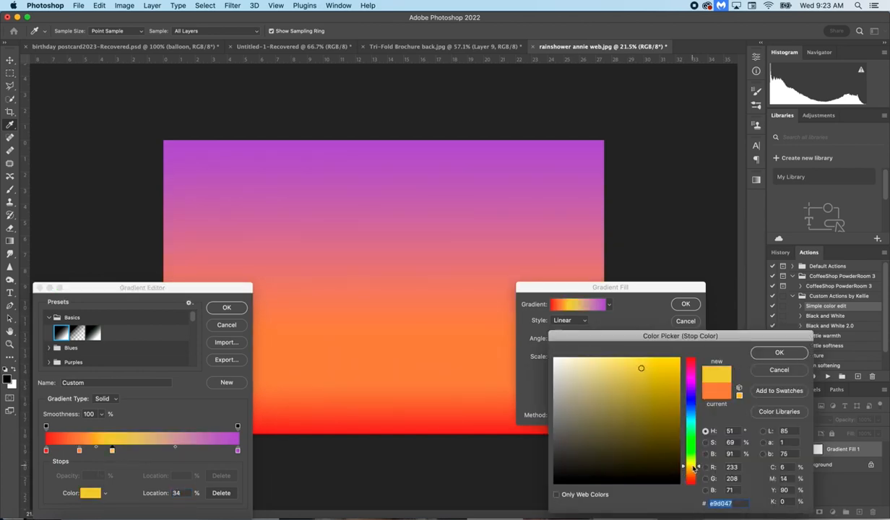
click(759, 354)
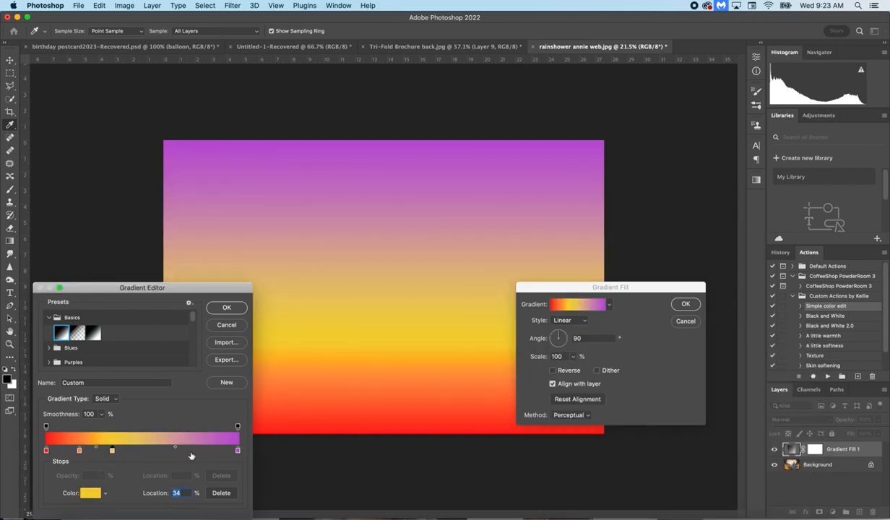
Step: Add a color stop at 51% of the gradient and set it to green, 8fbb50
click(143, 450)
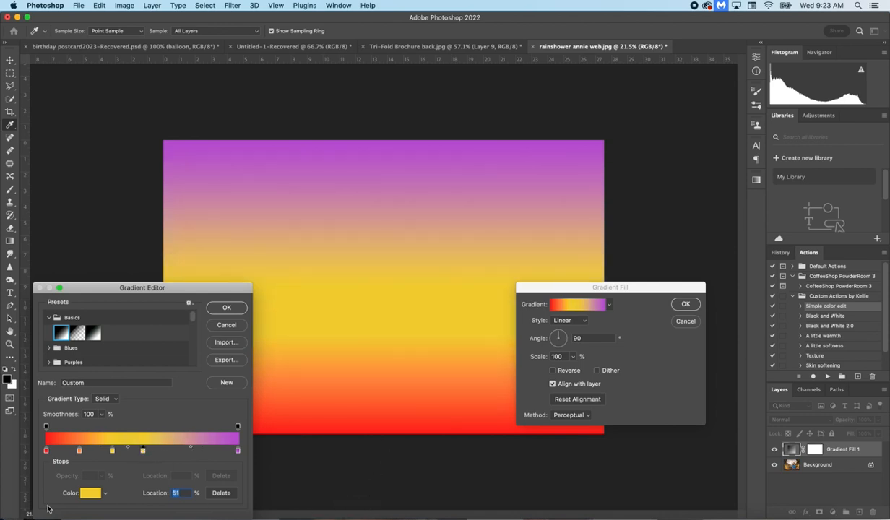
click(91, 492)
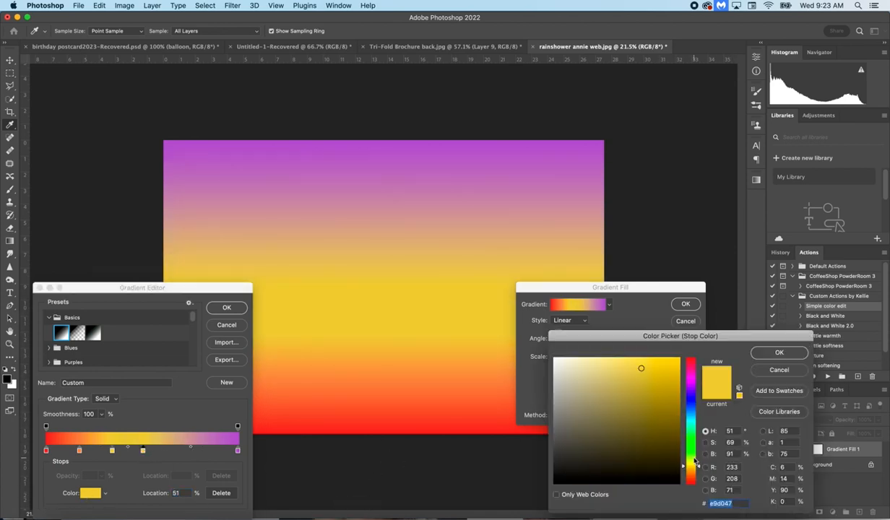
drag(690, 466, 690, 454)
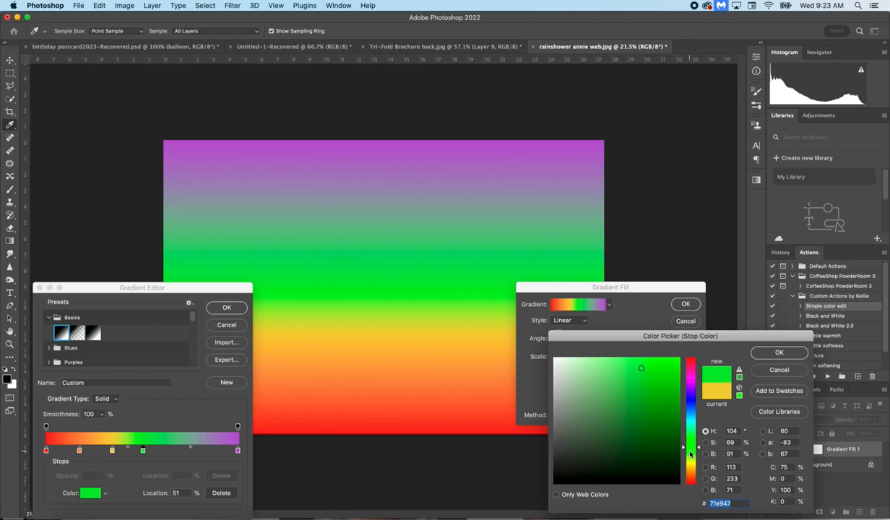
click(625, 402)
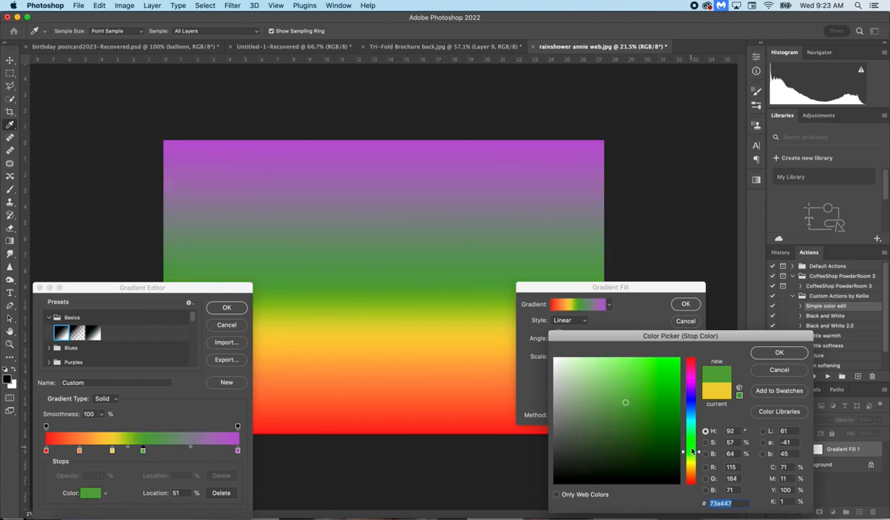
click(691, 454)
click(620, 380)
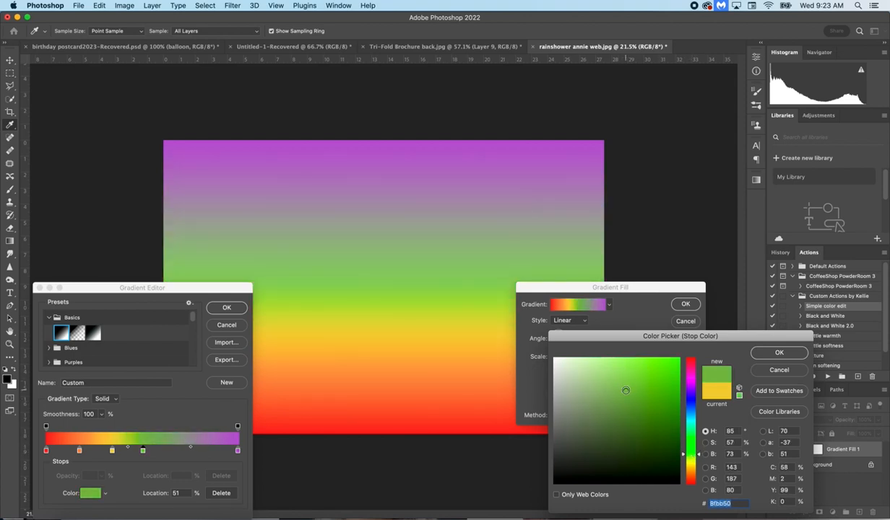
click(626, 391)
click(778, 352)
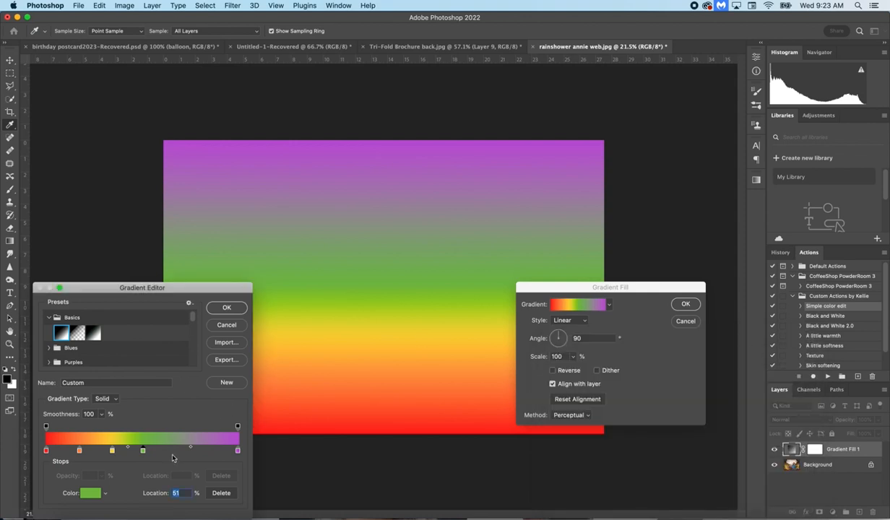
Step: Add a color stop at 69% of the gradient and set it to blue, 5087bb
click(178, 450)
click(91, 494)
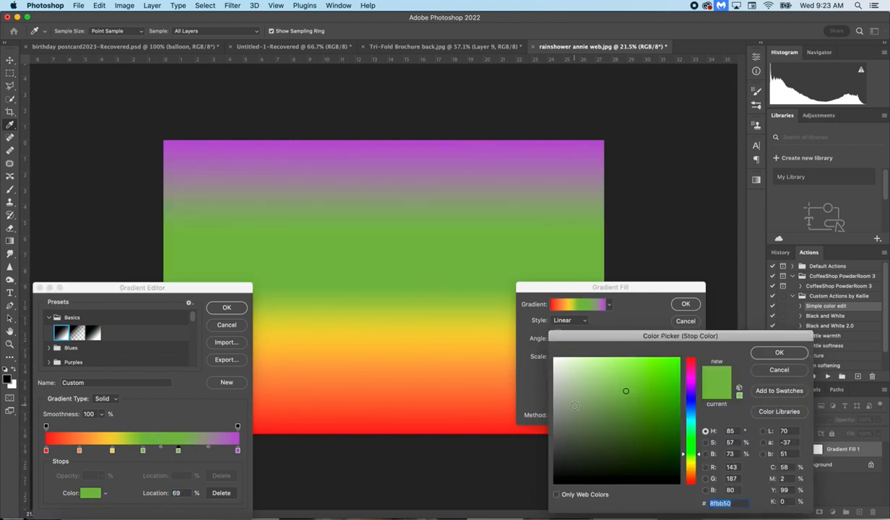
click(694, 412)
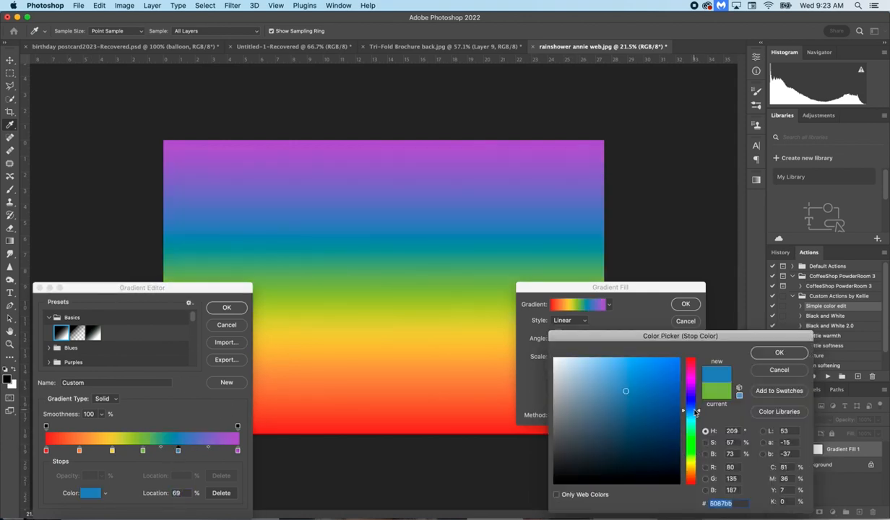
click(773, 355)
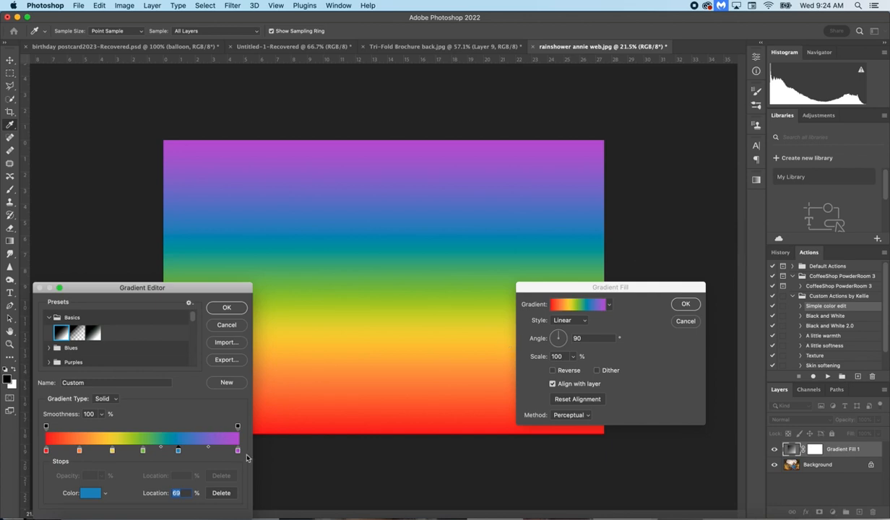
Step: Bunch the color stops together beside the purple one, with blue at 77%, green 71%, yellow 66%, orange 59% and red 54%
click(238, 450)
drag(240, 454, 190, 452)
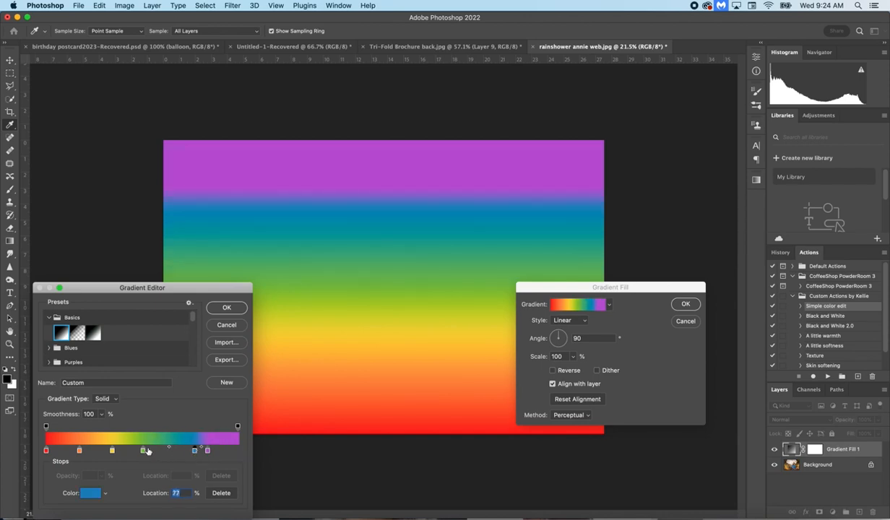
drag(143, 450, 183, 451)
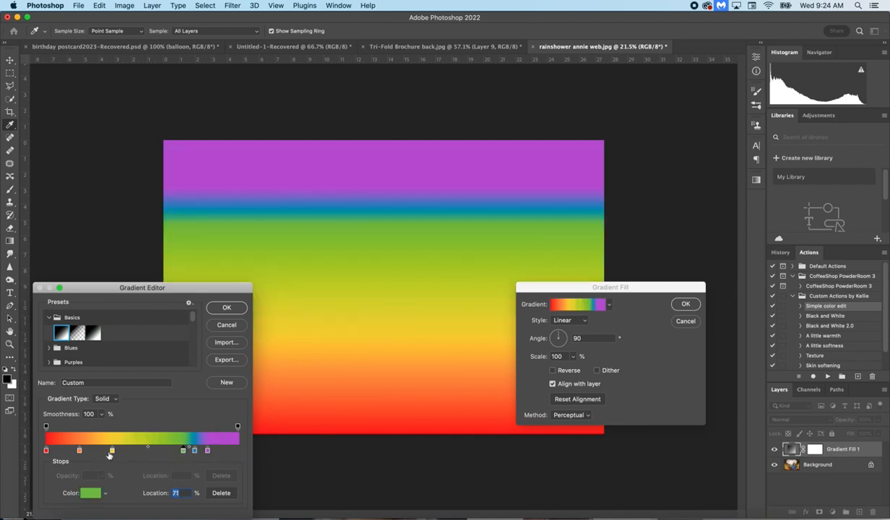
drag(112, 451, 172, 453)
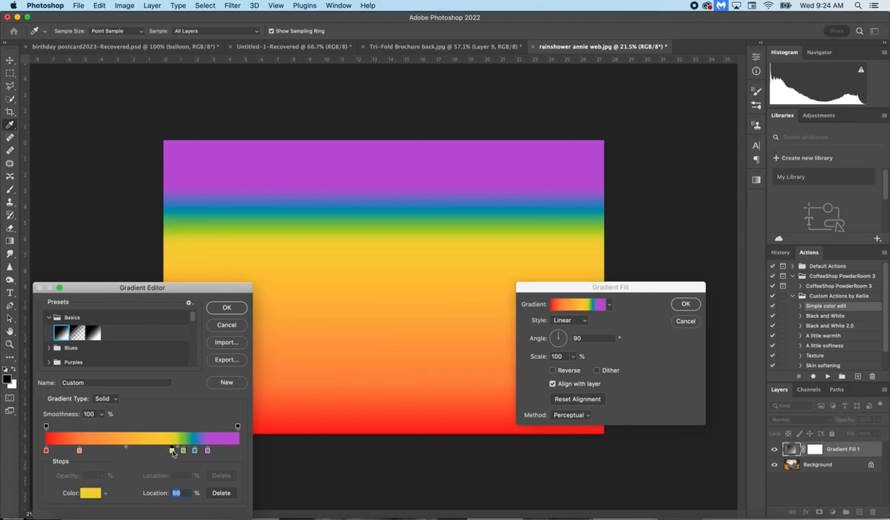
drag(79, 451, 159, 451)
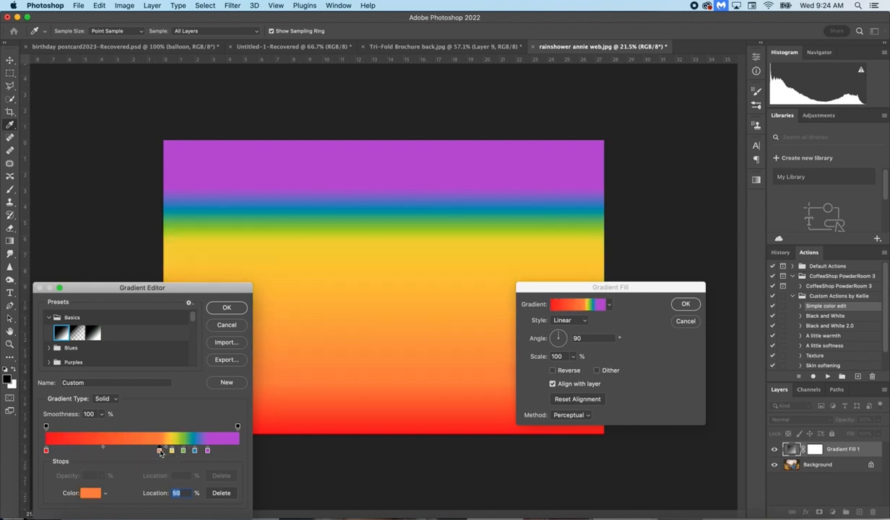
click(46, 450)
drag(46, 450, 150, 454)
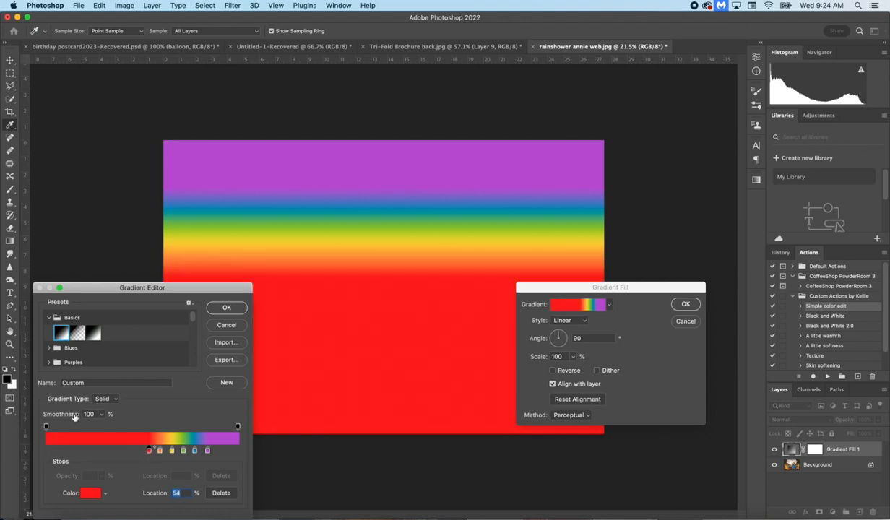
Step: Move the outer opacity stops to 47% and 89% of the gradient and set both to 0% opacity
drag(46, 426, 110, 427)
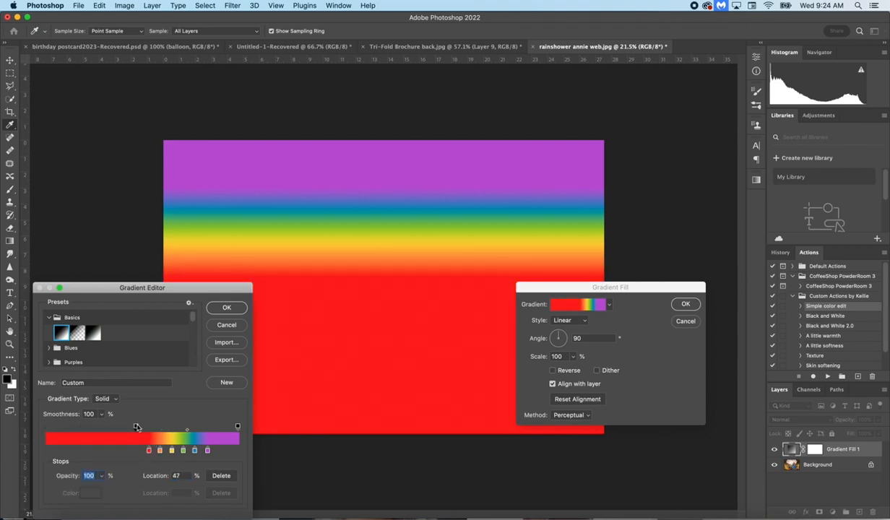
drag(238, 426, 218, 428)
click(100, 476)
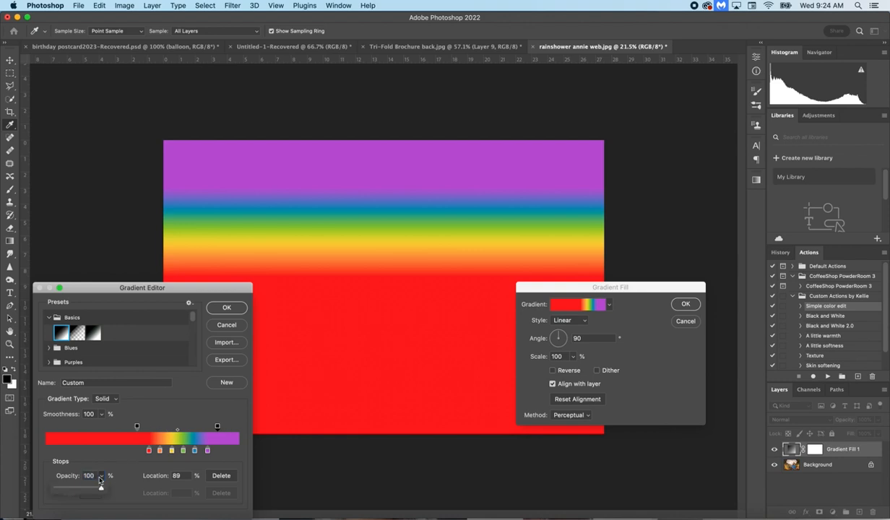
drag(101, 486, 53, 470)
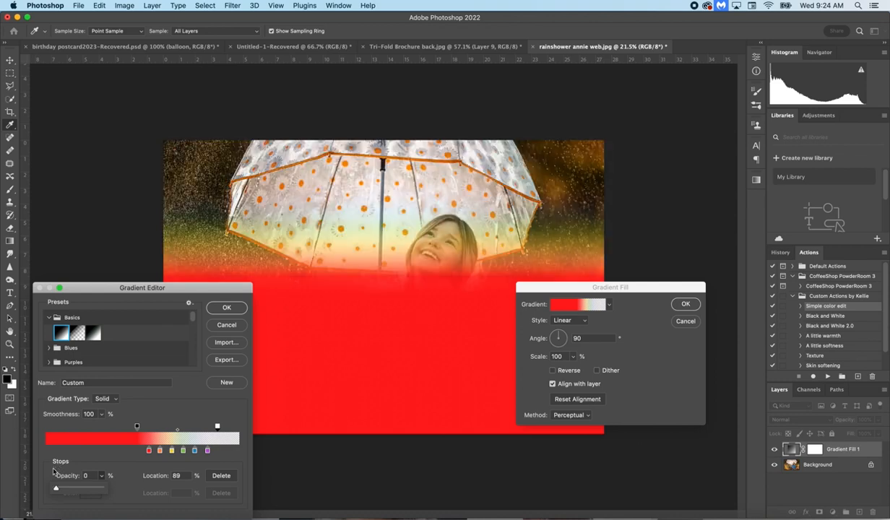
click(137, 425)
drag(101, 475, 45, 490)
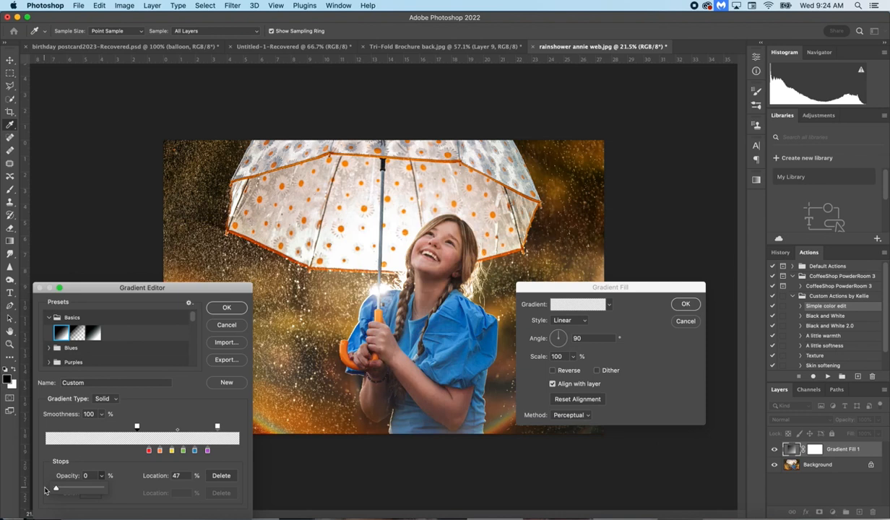
Step: Add opacity stops at 59% and 69% of the gradient, both set to 100% opacity
click(160, 427)
click(102, 475)
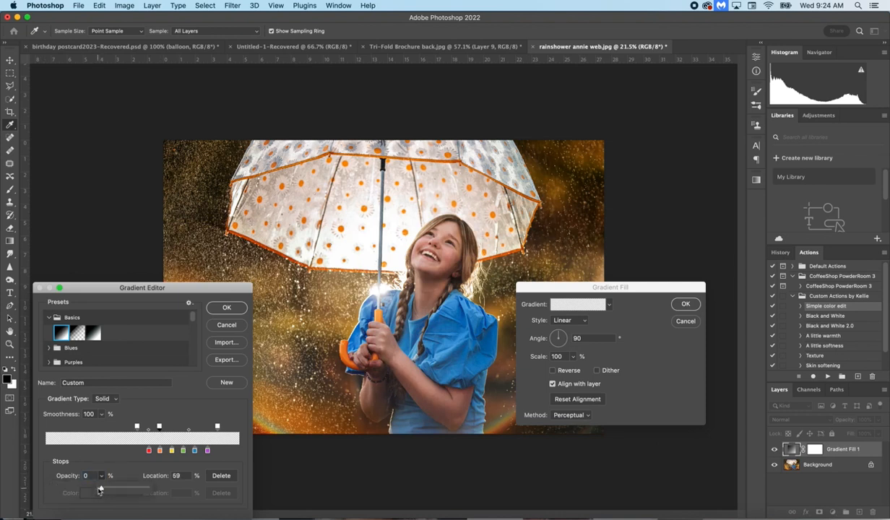
drag(99, 488, 169, 492)
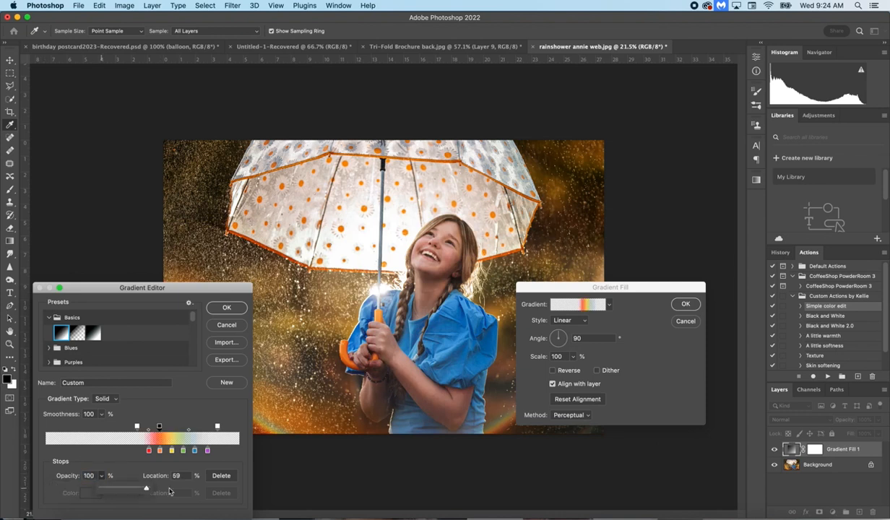
click(178, 427)
click(102, 477)
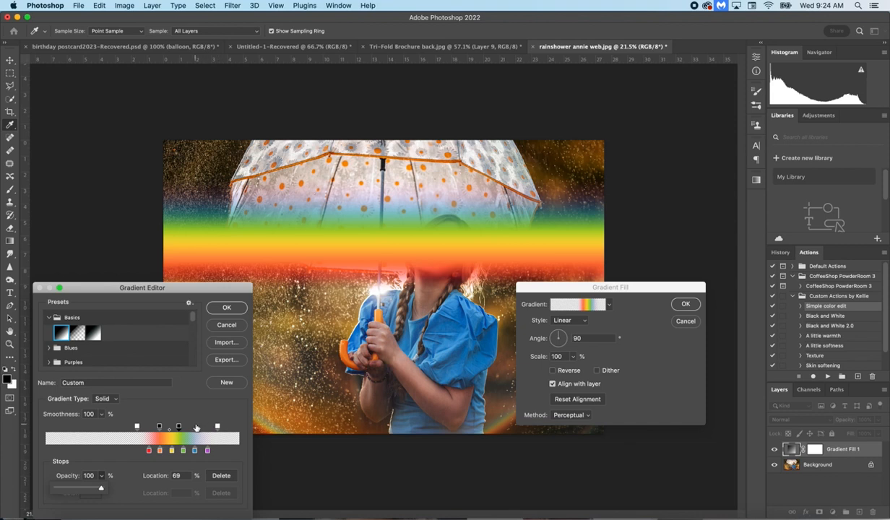
Step: Add and position further 100% opacity stops, including one at 67%, so all six rainbow colors are covered
click(196, 426)
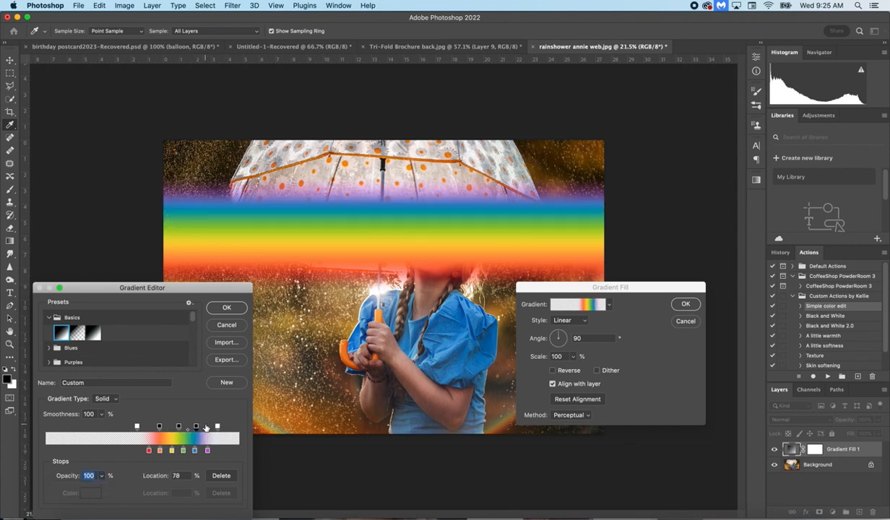
drag(196, 427, 161, 428)
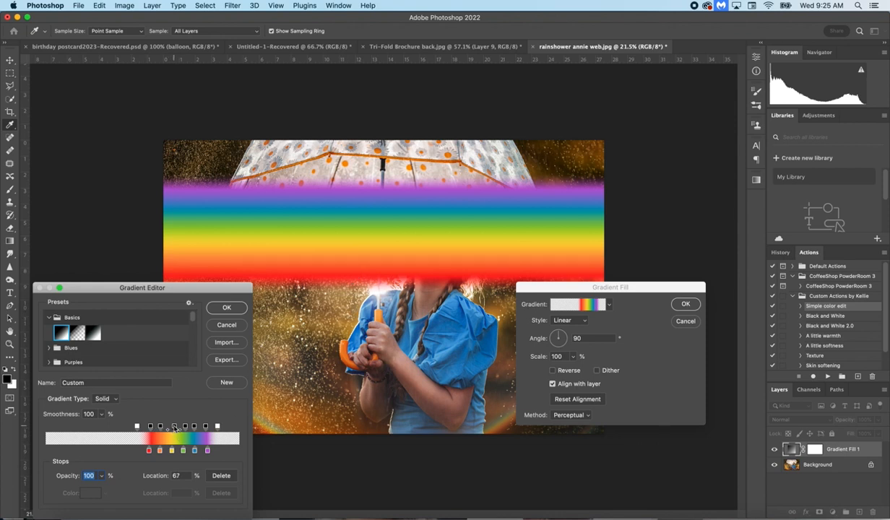
click(102, 475)
mouse_move(104, 488)
mouse_down()
mouse_move(86, 491)
mouse_move(111, 491)
mouse_up()
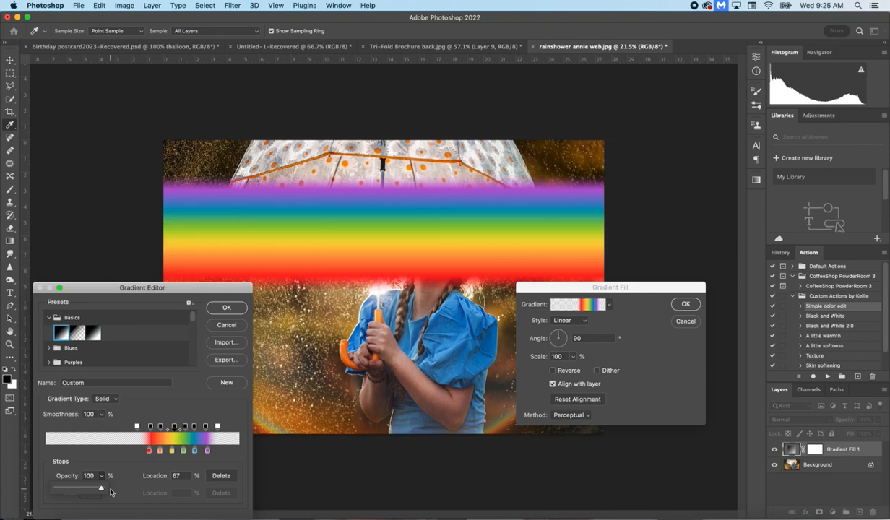
Step: Fine-tune the color stop positions for a more even rainbow, placing the red stop at 56%
mouse_move(148, 451)
mouse_down()
mouse_move(193, 453)
mouse_move(156, 451)
mouse_move(176, 451)
mouse_move(165, 451)
mouse_up()
click(159, 450)
click(163, 452)
click(172, 452)
click(160, 451)
click(153, 452)
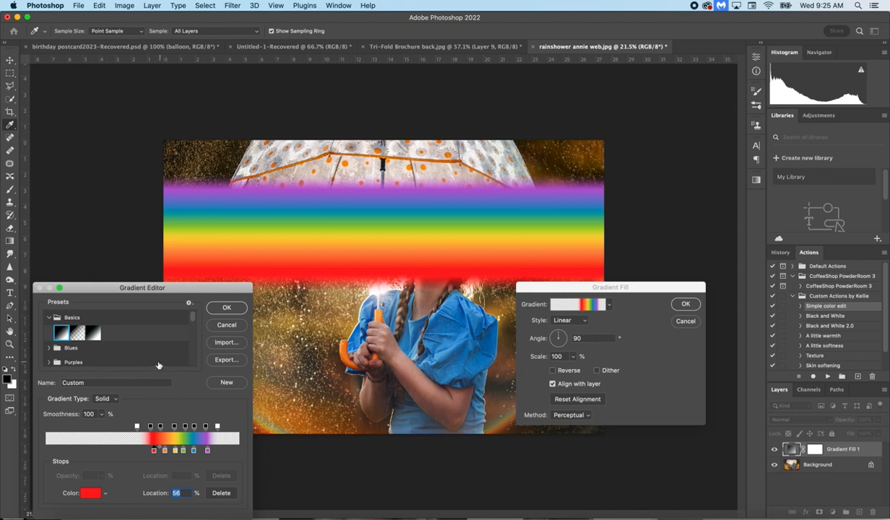
Step: Save the gradient as a new preset named with the author's first name plus "Rainbow", and accept the edited gradient
scroll(148, 352, down, 3)
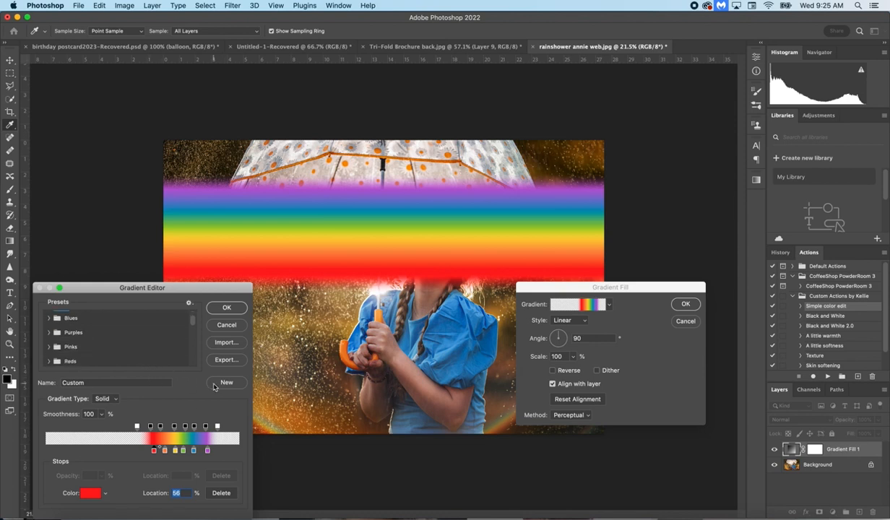
click(214, 387)
click(94, 383)
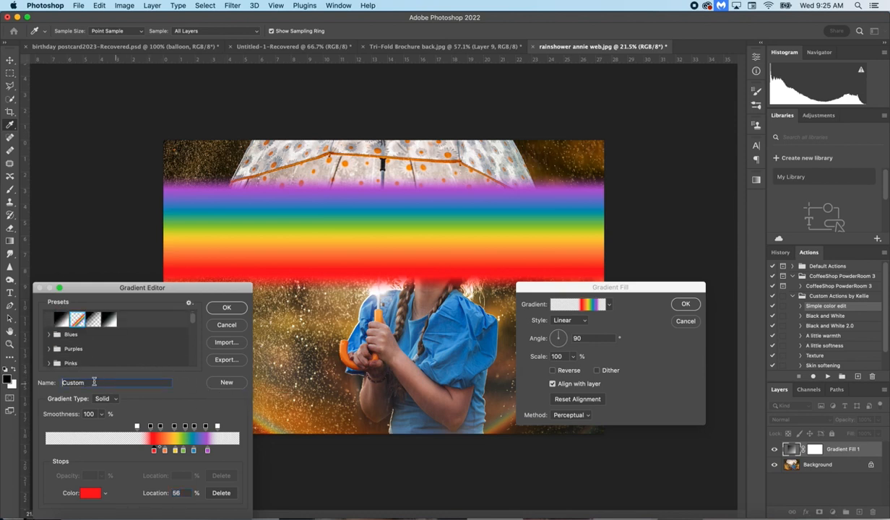
double_click(73, 383)
text(KE)
key(BackSpace)
text(ellie's Rainbow)
click(226, 382)
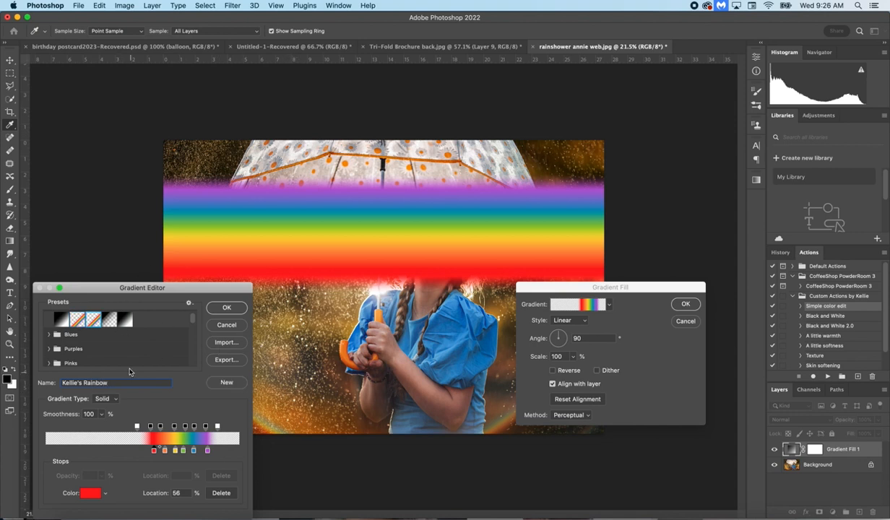
click(226, 308)
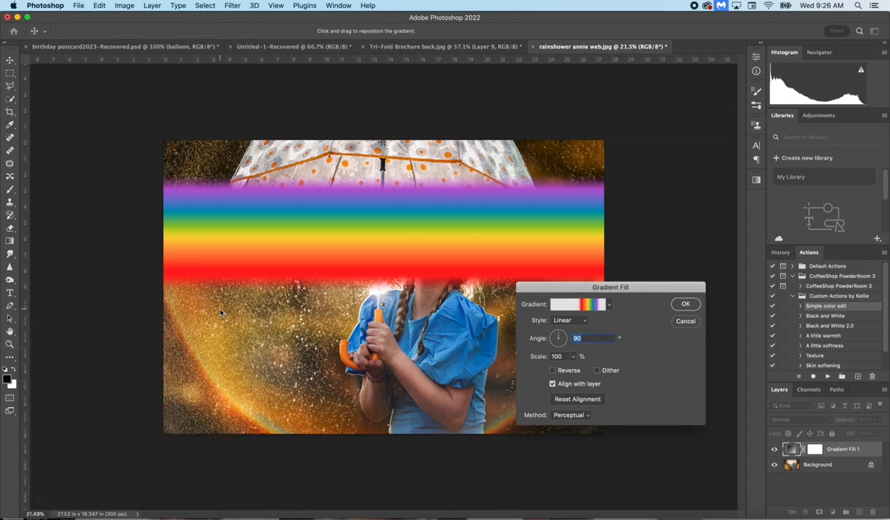
Step: Set the gradient fill style to Radial and its scale to 190%
click(584, 323)
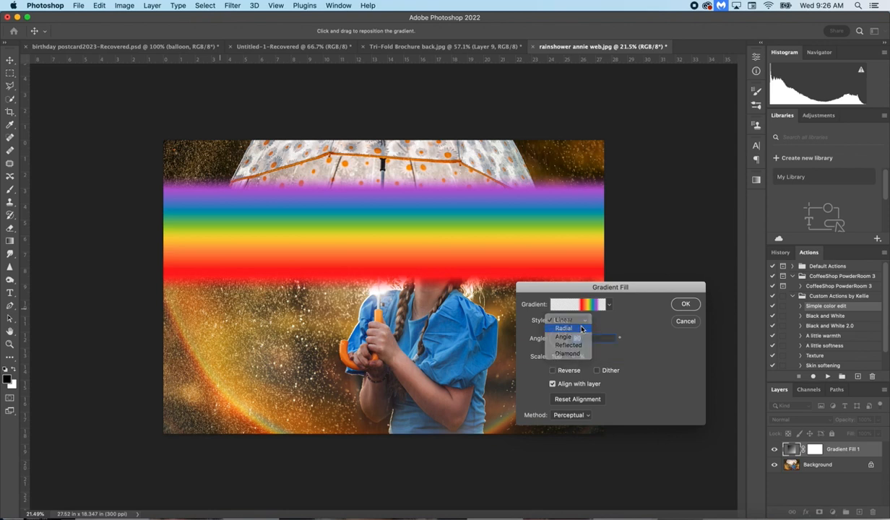
click(581, 329)
click(573, 357)
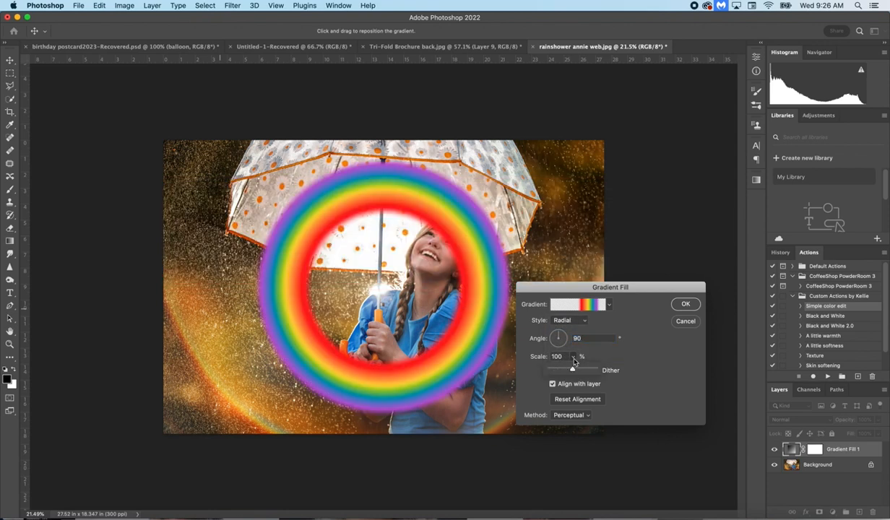
drag(578, 371, 577, 372)
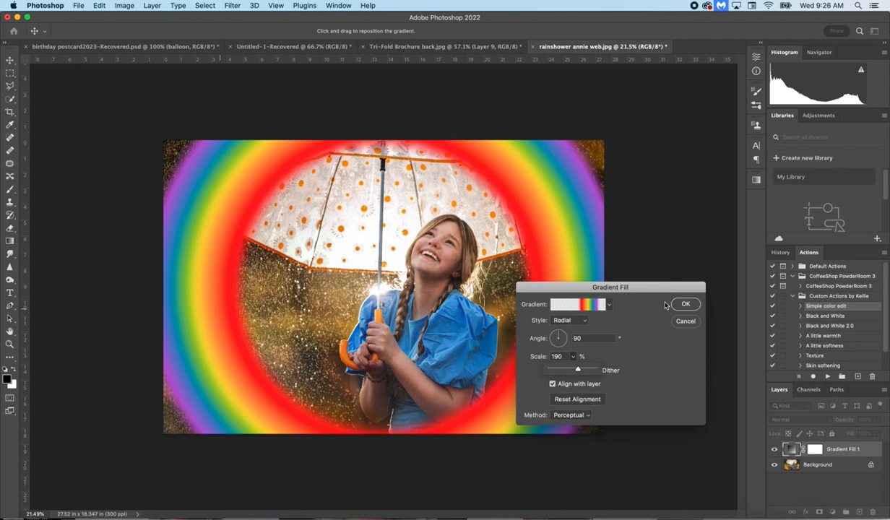
Step: Try the Angle, Reflected and Diamond styles on the gradient fill
click(567, 320)
click(567, 320)
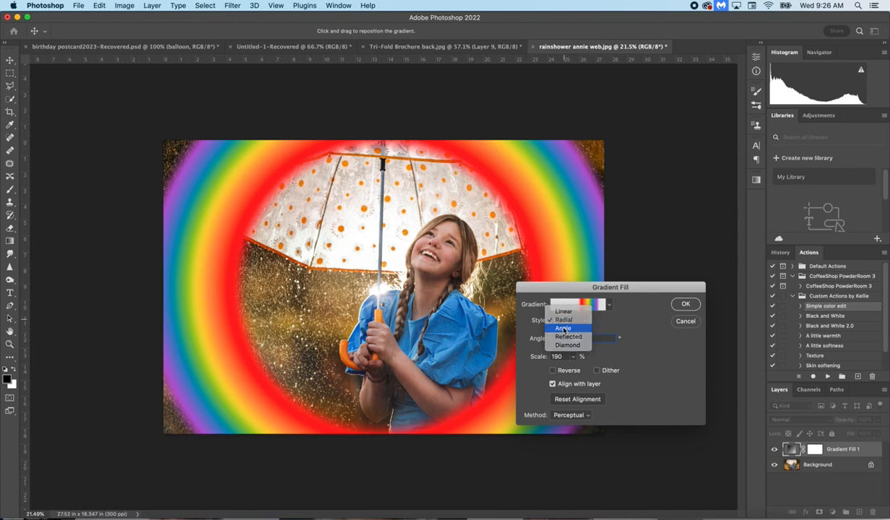
click(564, 328)
click(565, 322)
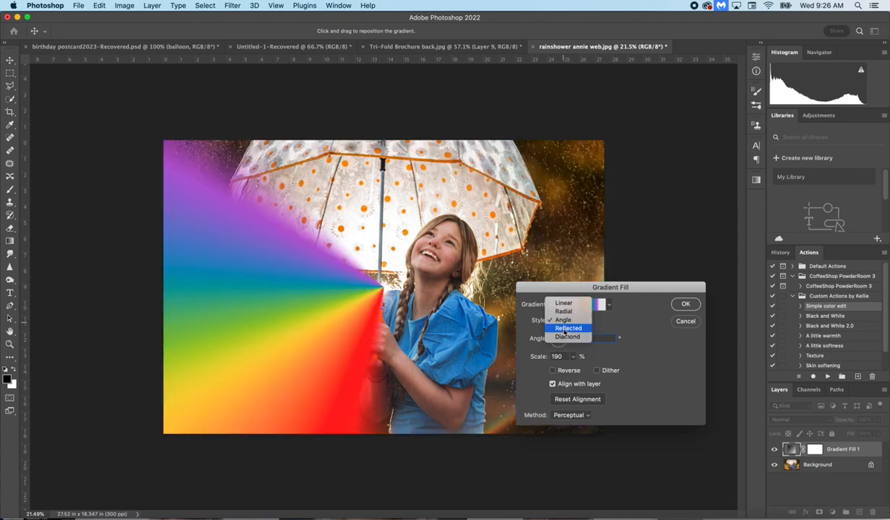
click(564, 330)
click(564, 323)
click(565, 330)
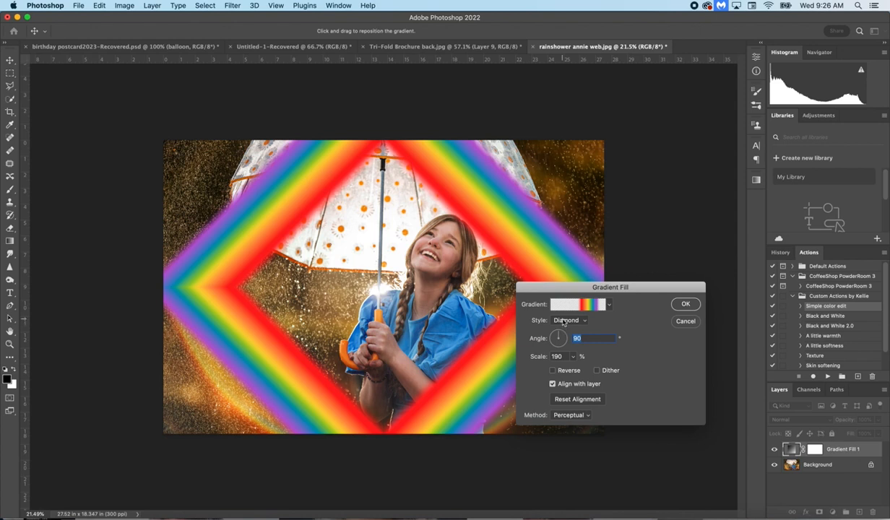
Step: Set the gradient fill to the Linear style at an angle of 30.46° and accept it
click(564, 323)
click(564, 284)
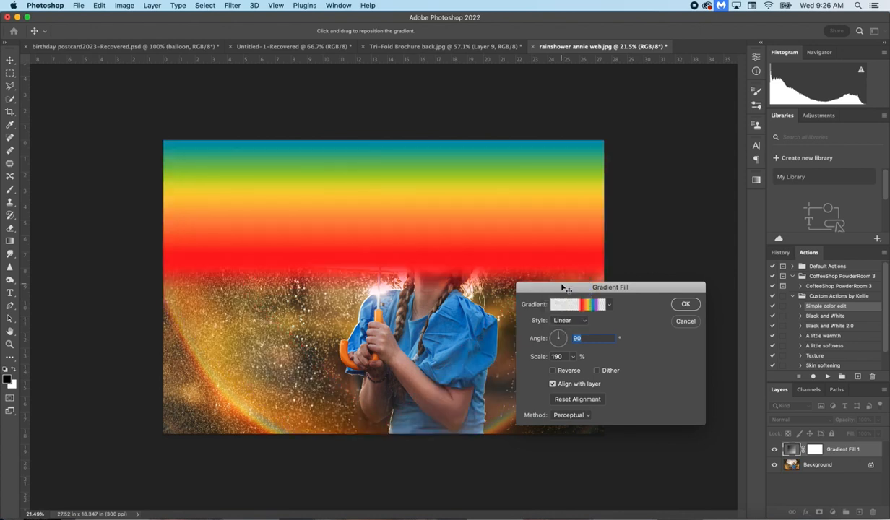
drag(553, 333, 569, 334)
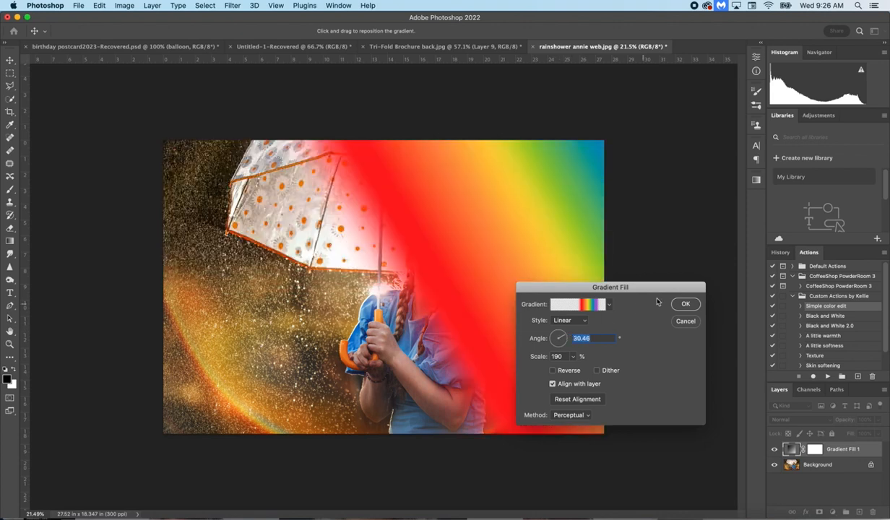
click(685, 304)
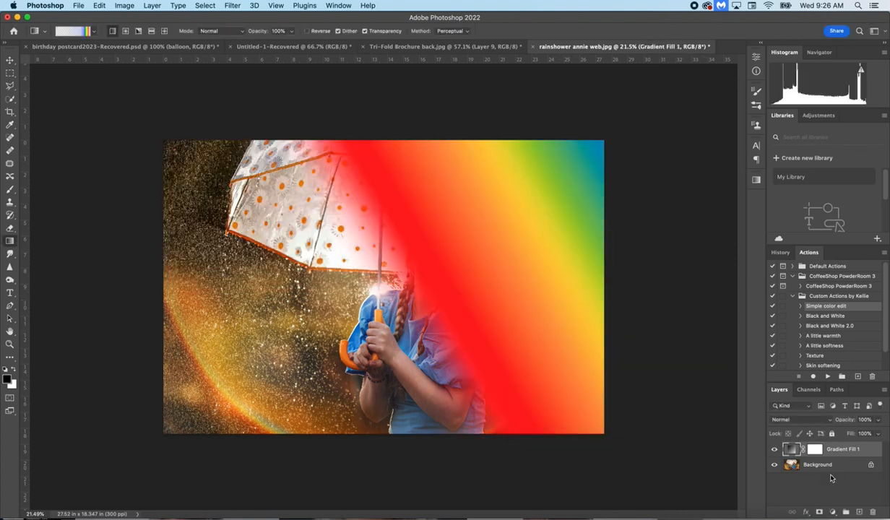
Step: Preview blend modes for the gradient fill layer and set it to Screen
click(817, 421)
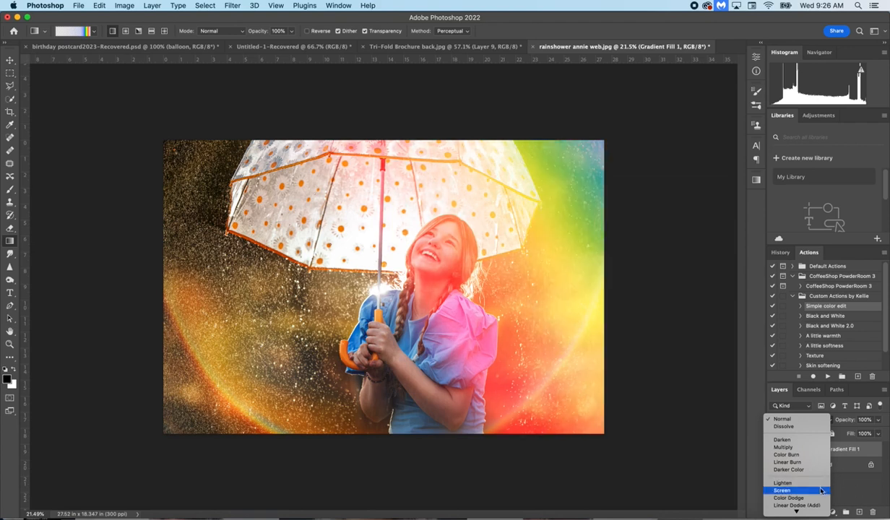
key(Escape)
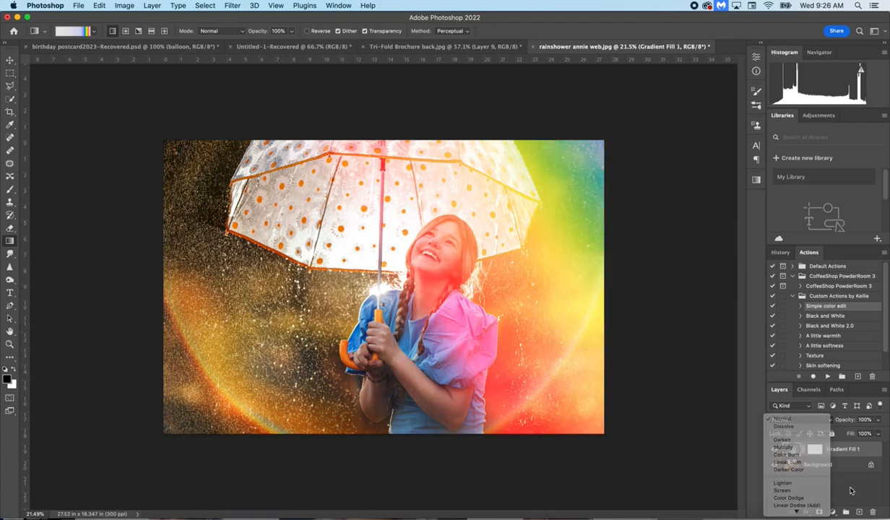
click(798, 419)
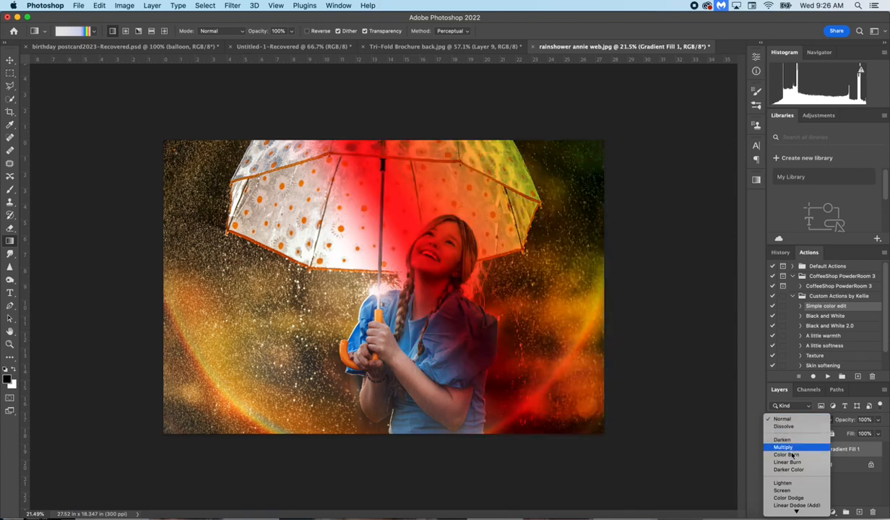
click(789, 495)
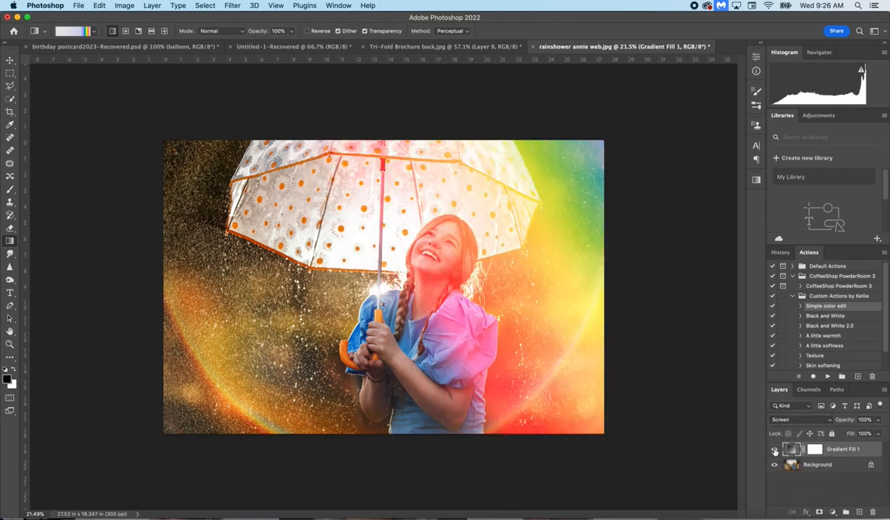
Step: Hide the gradient fill layer and add a new empty layer above it
click(774, 449)
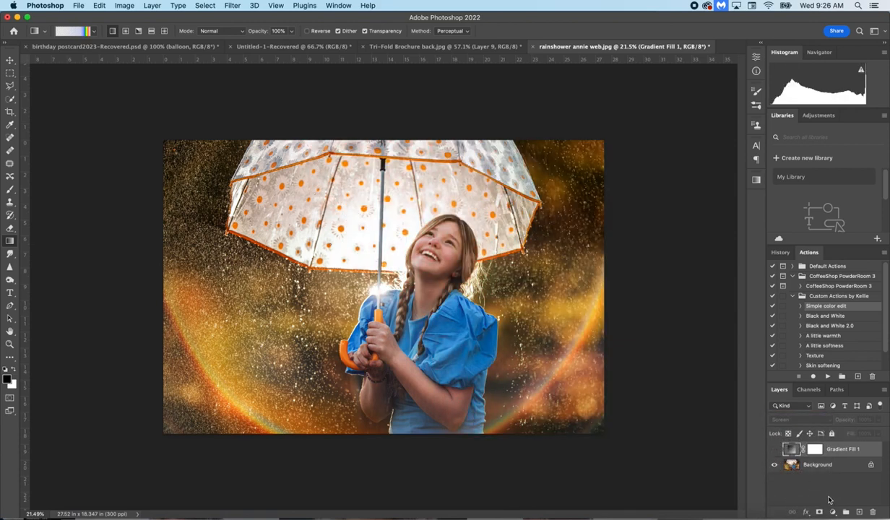
click(859, 512)
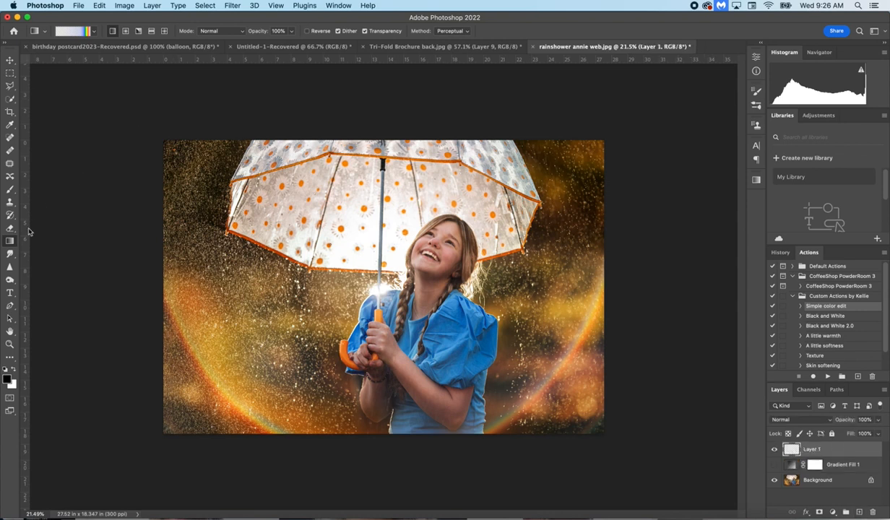
Step: Choose the transparent-edged rainbow gradient preset from Basics and draw it diagonally across the photo on Layer 1
click(94, 31)
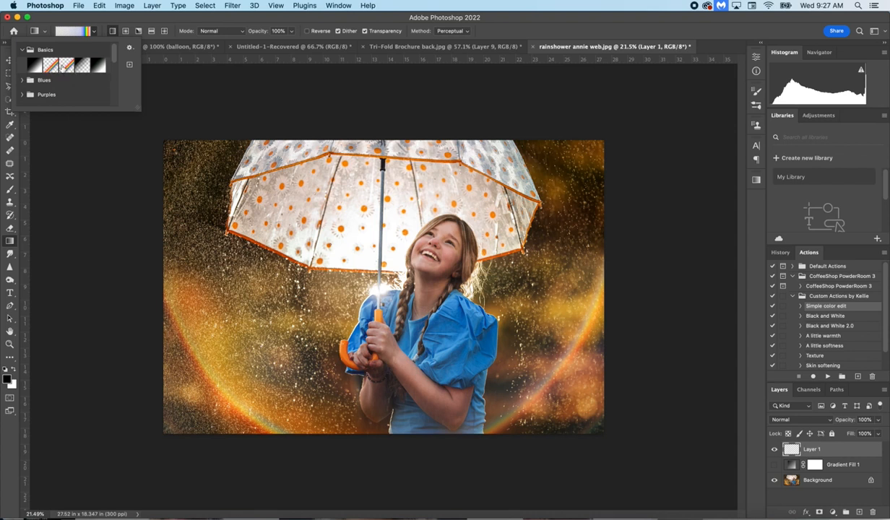
click(52, 66)
click(156, 248)
drag(160, 253, 406, 464)
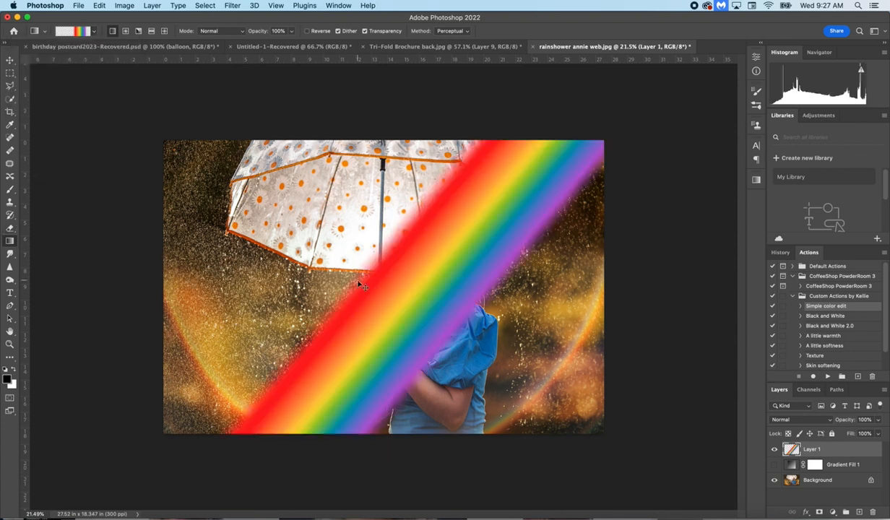
Step: Free-transform the rainbow on Layer 1, rotating it to about -81.49° so the band slopes down from upper left to lower right
key(super+t)
drag(629, 116, 291, 70)
drag(263, 265, 112, 242)
key(super+0)
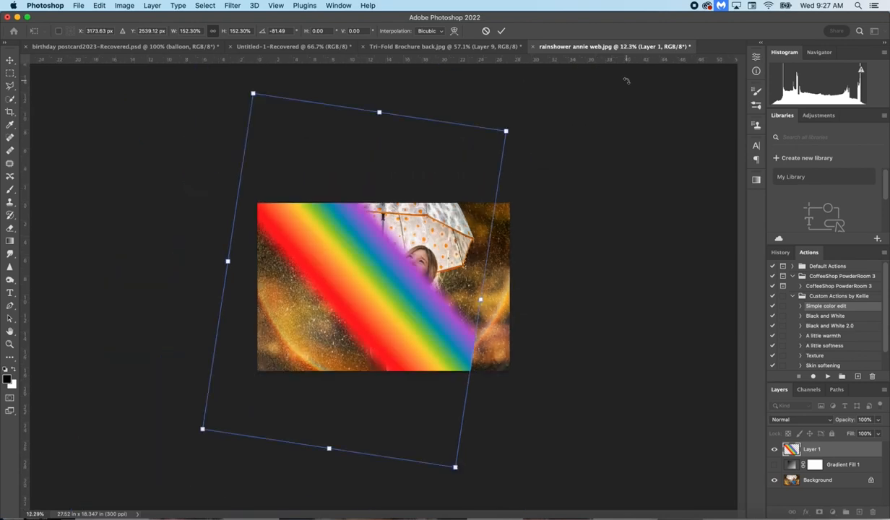
Step: Resize the rotated rainbow to about 98% wide and 151% high so it crosses the photo's lower-left corner
drag(514, 108, 401, 216)
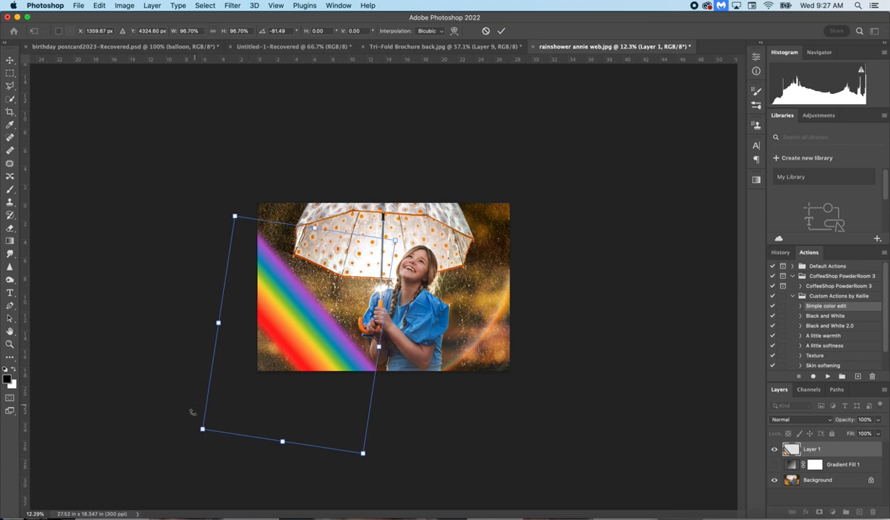
drag(202, 427, 269, 353)
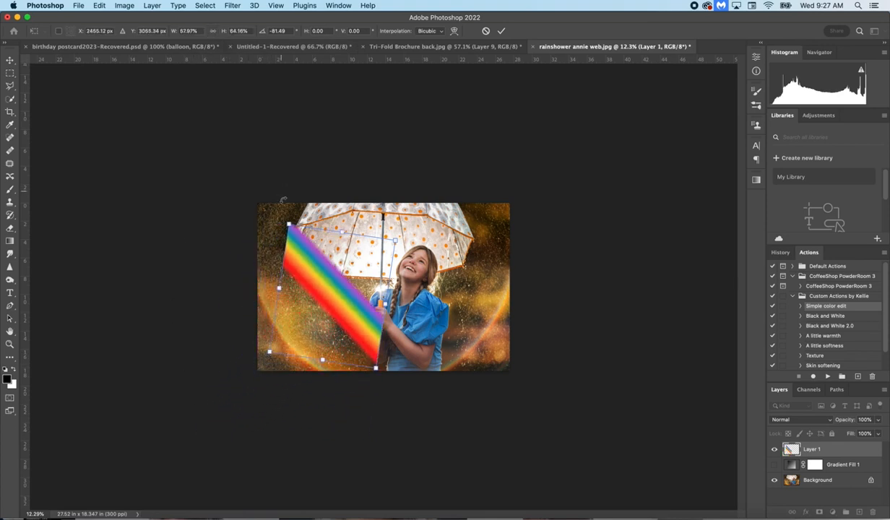
drag(289, 225, 213, 135)
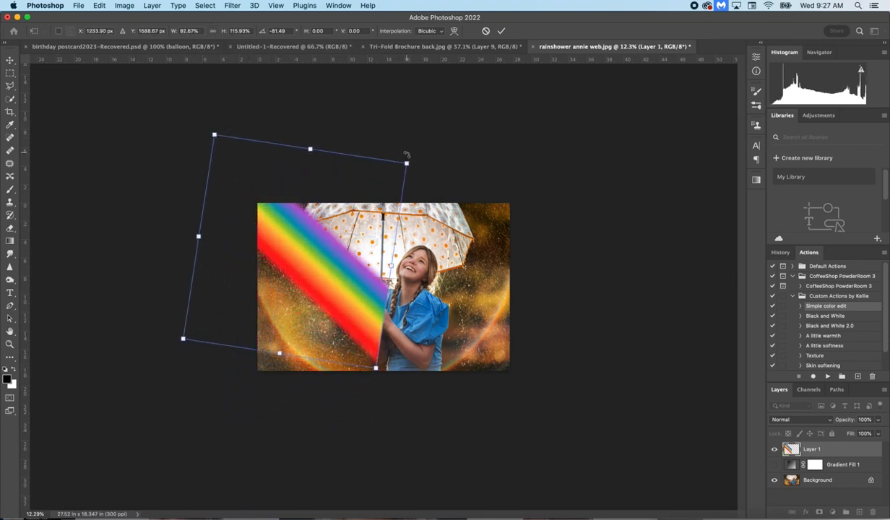
drag(404, 161, 366, 223)
drag(345, 365, 424, 454)
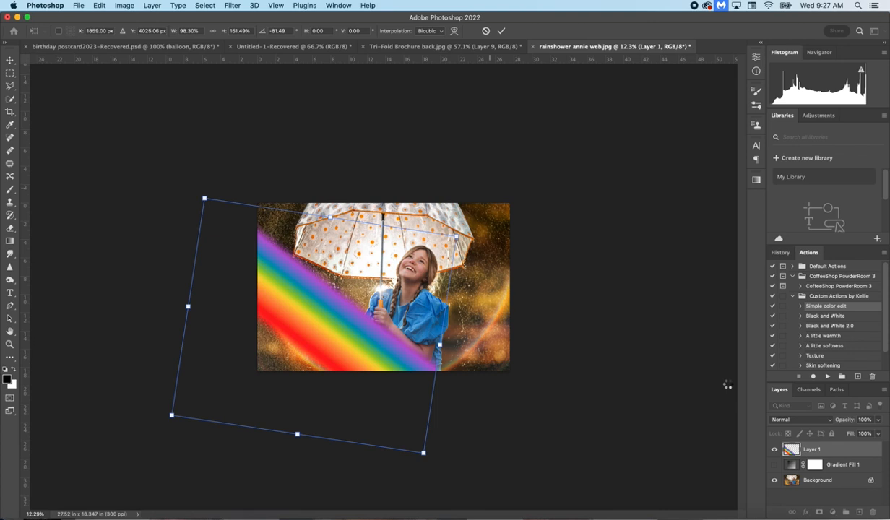
Step: Set Layer 1's blend mode to Screen and stretch the rainbow to about 110% wide and 124% high
click(793, 424)
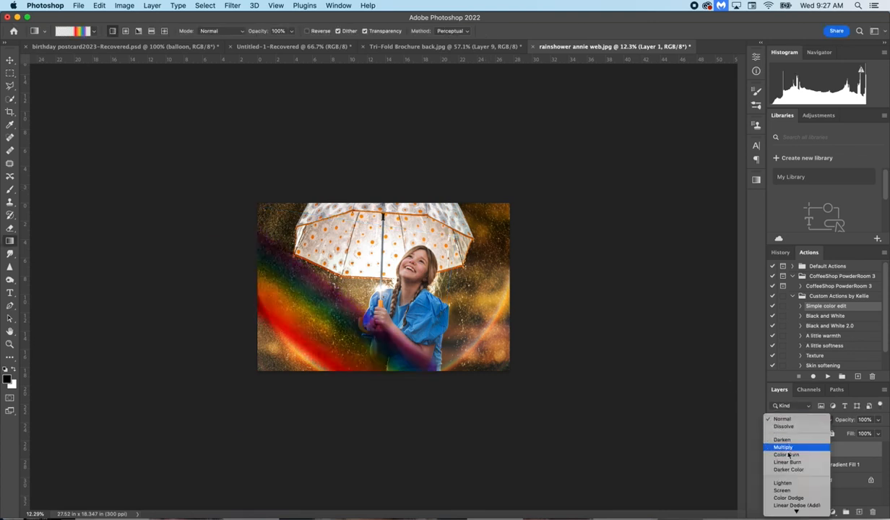
click(782, 490)
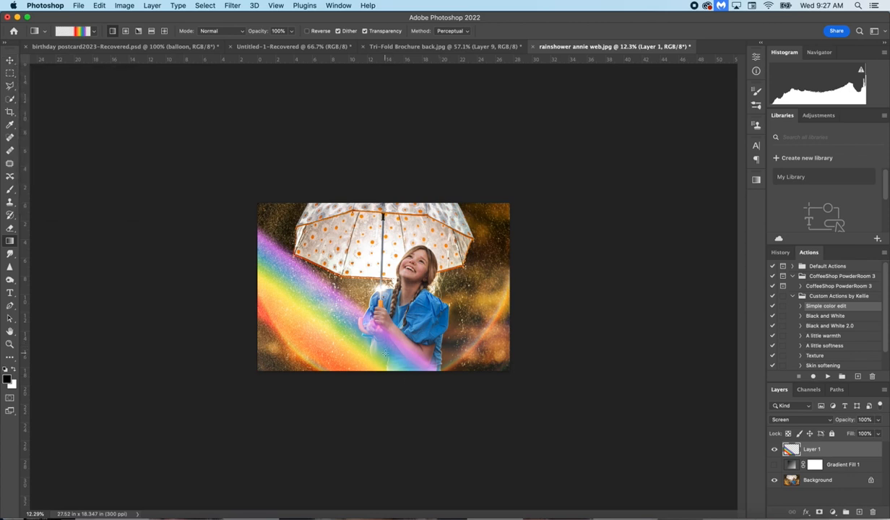
key(super+t)
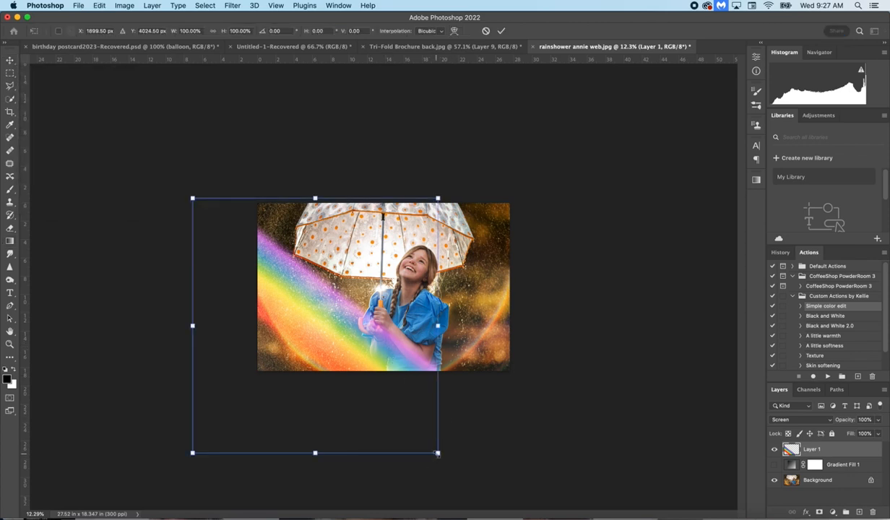
drag(433, 449, 439, 504)
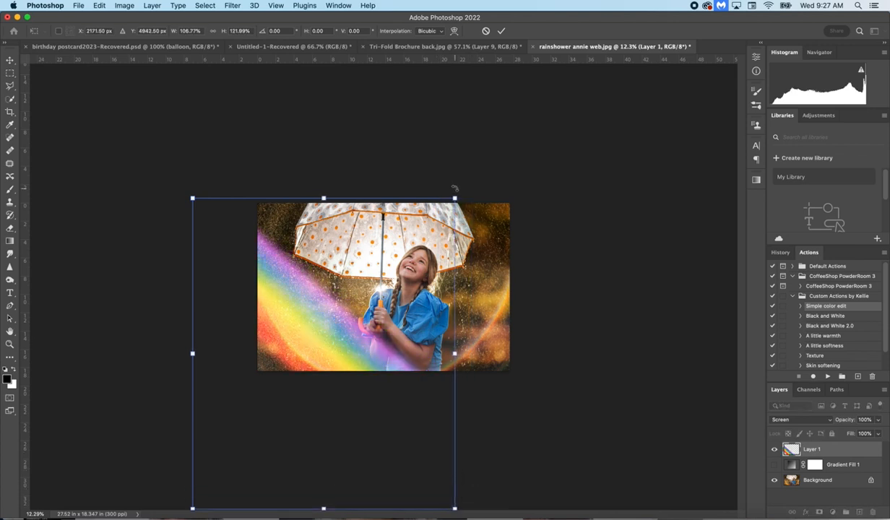
drag(438, 198, 463, 190)
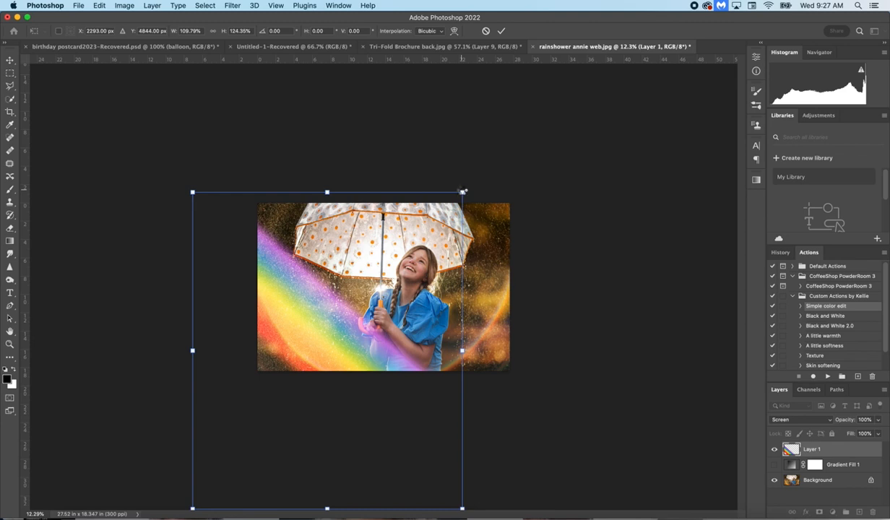
key(Return)
Step: Warp the rainbow on Layer 1 into a curved arc that follows the existing ring of light around the girl's left side
click(104, 5)
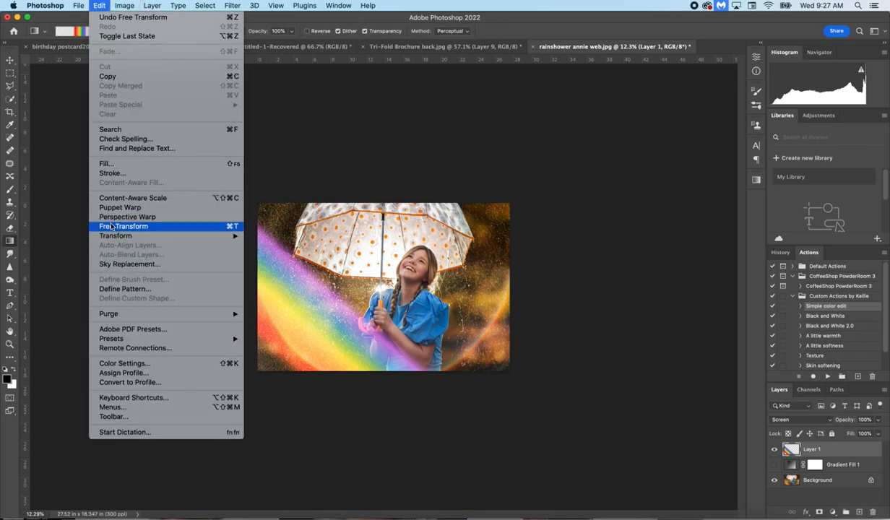
mouse_move(115, 235)
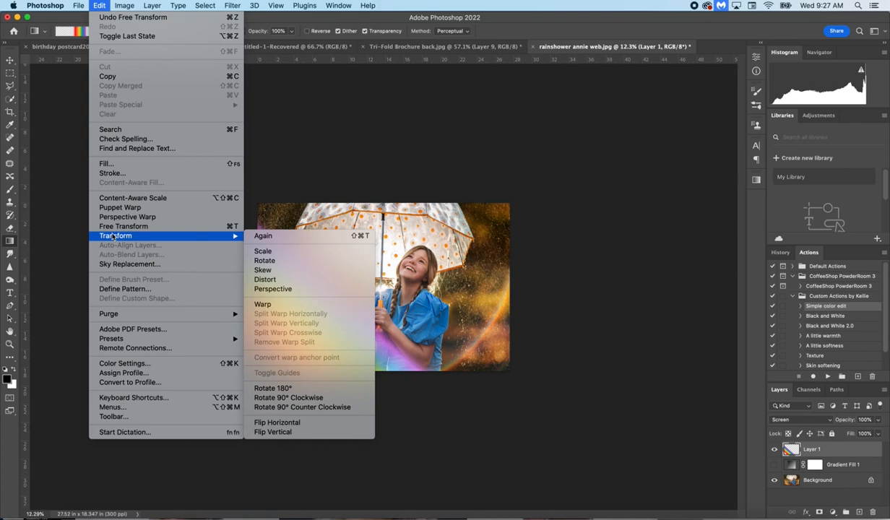
click(259, 304)
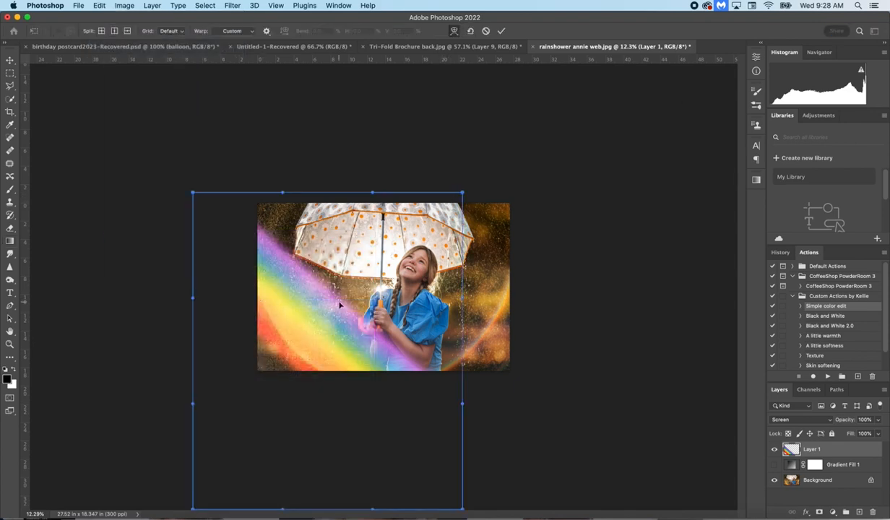
drag(326, 295, 306, 330)
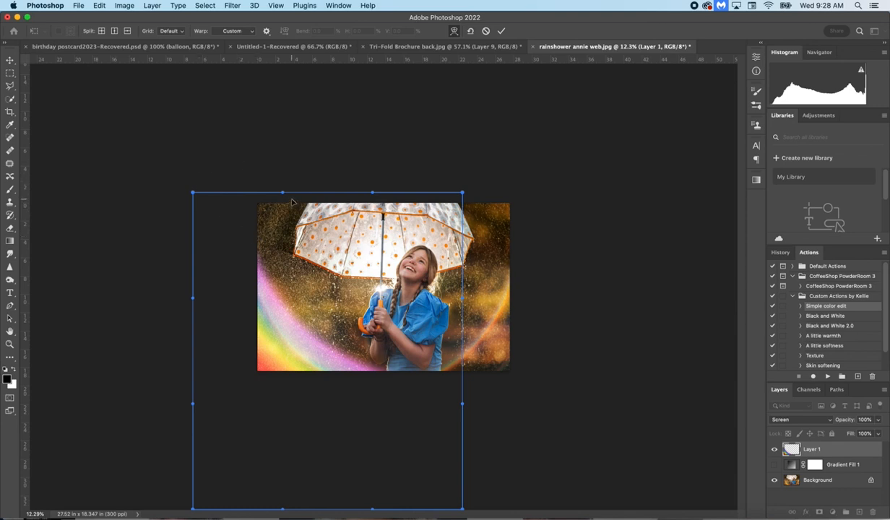
drag(283, 194, 308, 162)
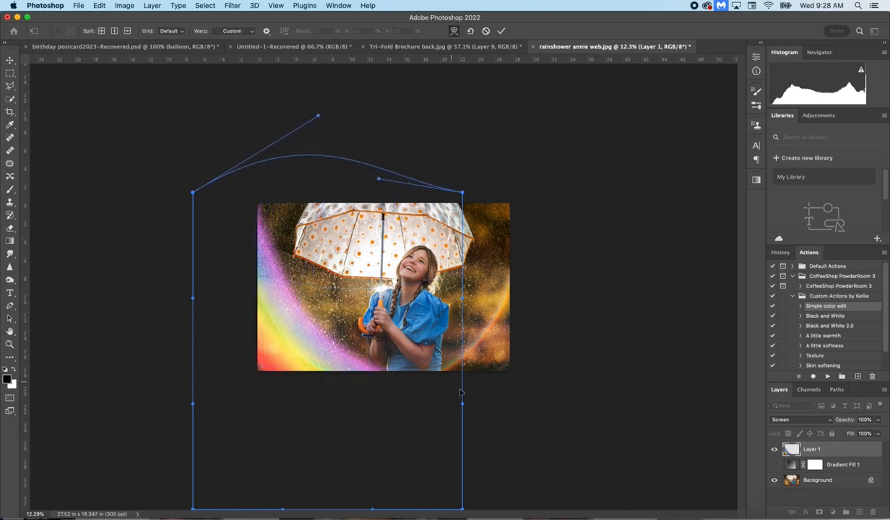
drag(461, 392, 543, 405)
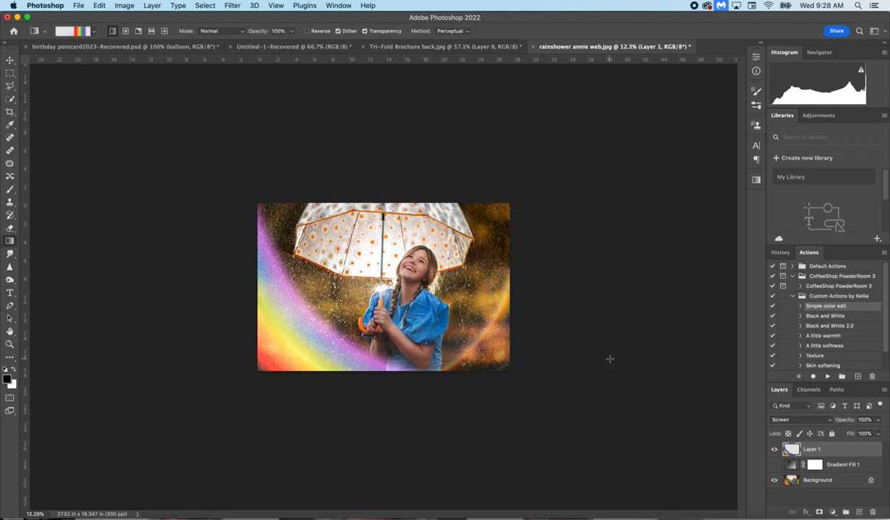
Step: Compare the photo with and without Layer 1, and reduce the layer's opacity to 70%
click(774, 450)
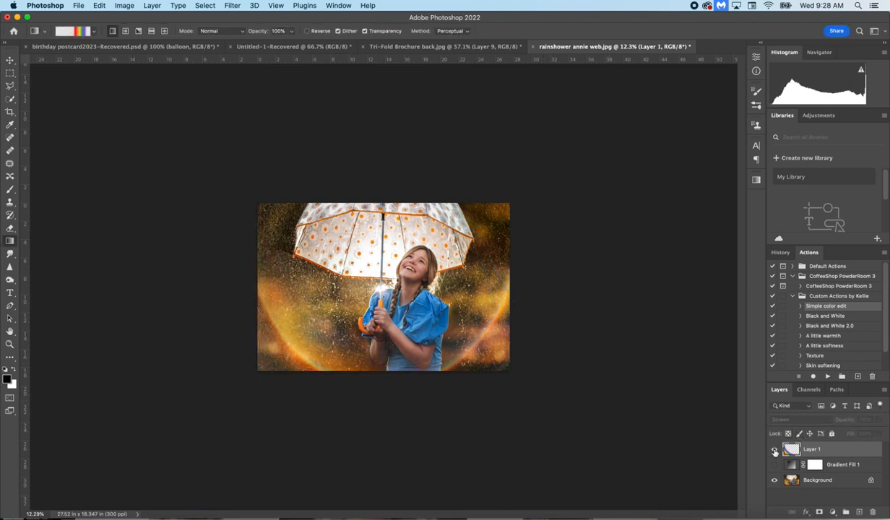
click(775, 450)
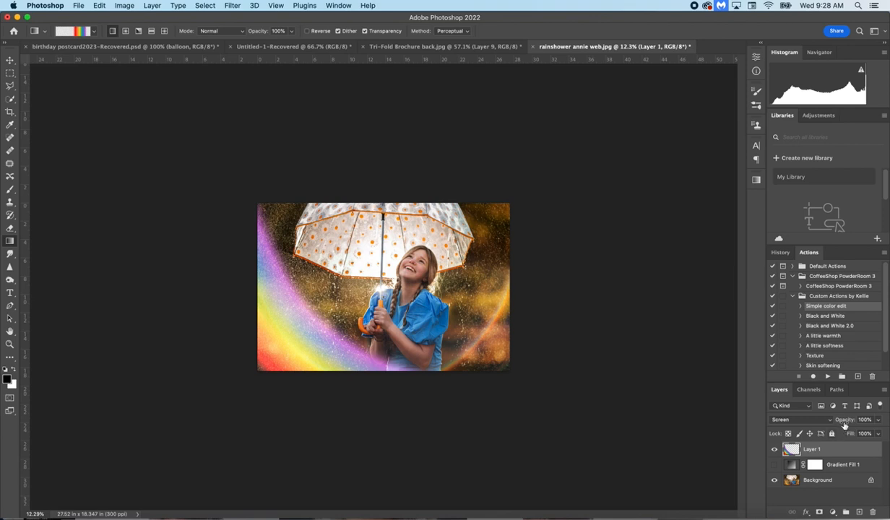
drag(842, 422, 834, 423)
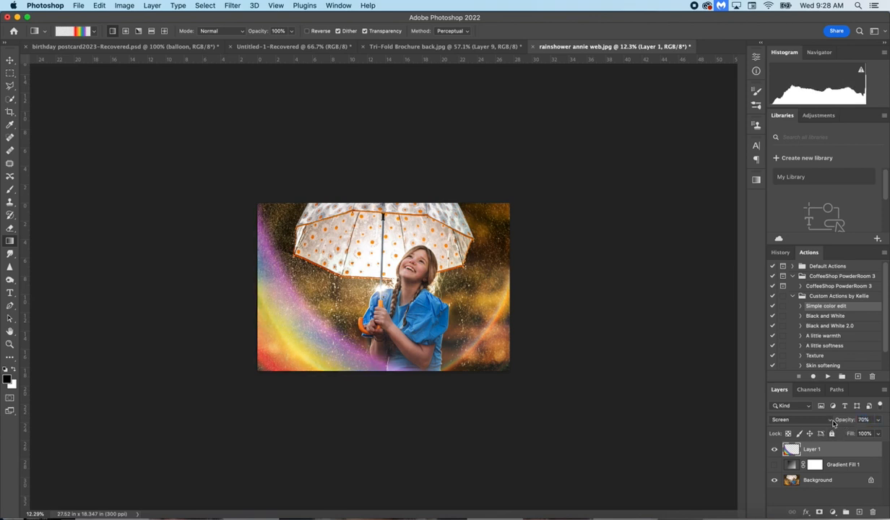